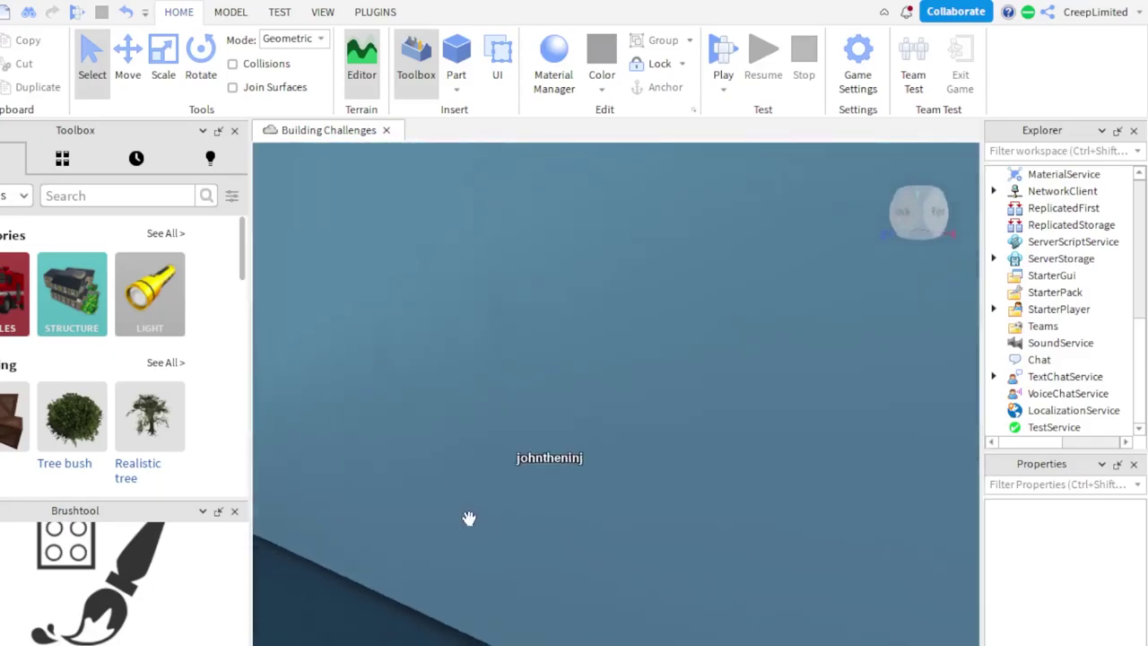
{"action": "right_click_drag", "start_coordinate": [430, 417], "coordinate": [429, 417]}
{"action": "right_click_drag", "start_coordinate": [464, 351], "coordinate": [462, 352]}
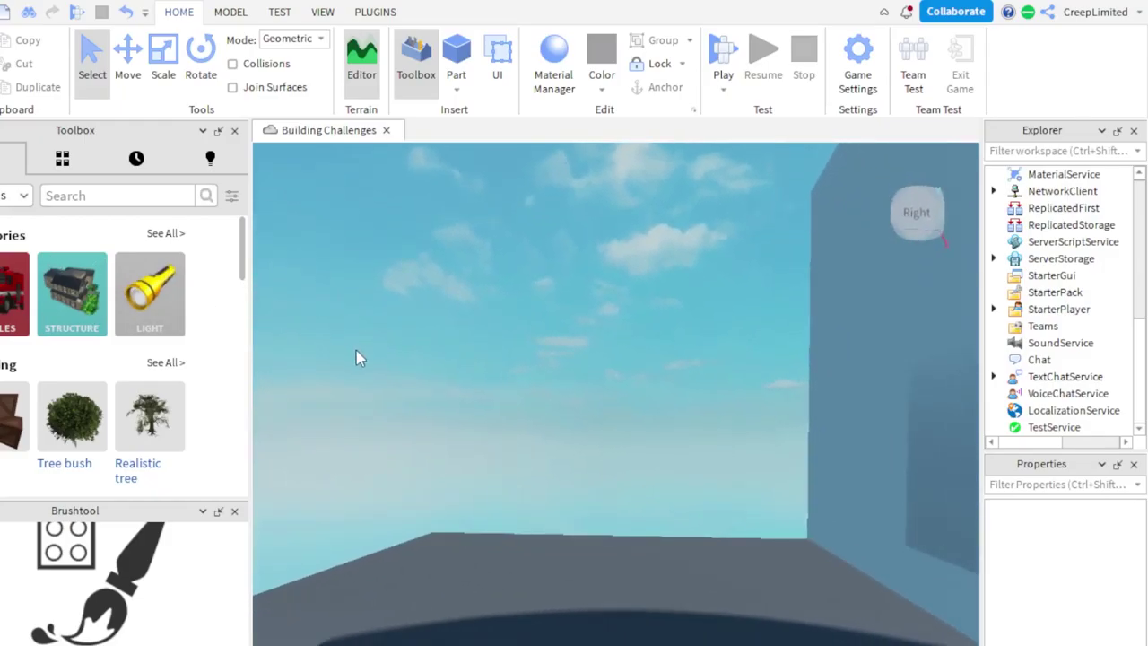
{"action": "right_click_drag", "start_coordinate": [408, 355], "coordinate": [408, 356]}
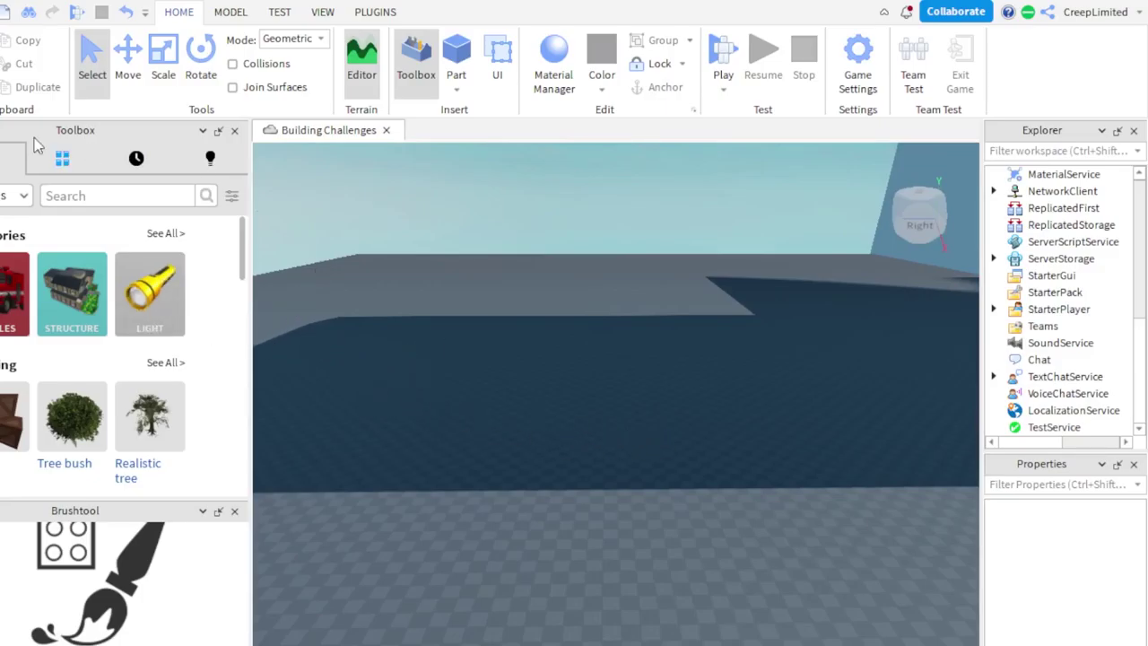
{"action": "right_click_drag", "start_coordinate": [329, 314], "coordinate": [329, 314]}
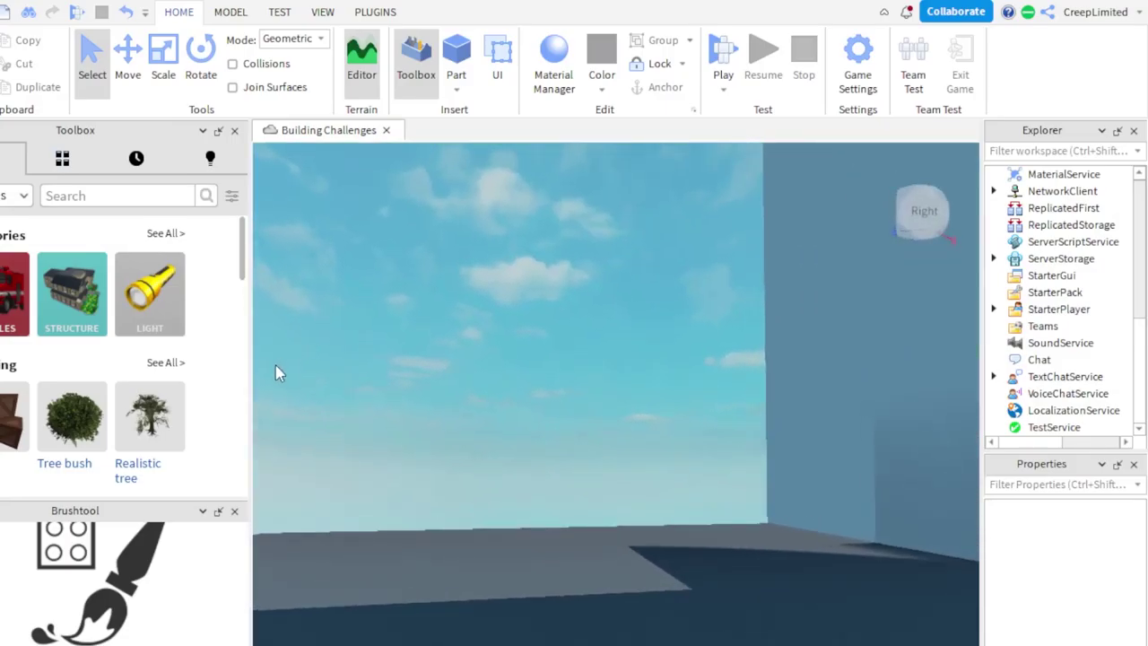
{"action": "right_click_drag", "start_coordinate": [672, 457], "coordinate": [672, 456]}
{"action": "scroll", "coordinate": [672, 457], "scroll_direction": "down", "scroll_amount": 10}
{"action": "scroll", "coordinate": [583, 352], "scroll_direction": "up", "scroll_amount": 2}
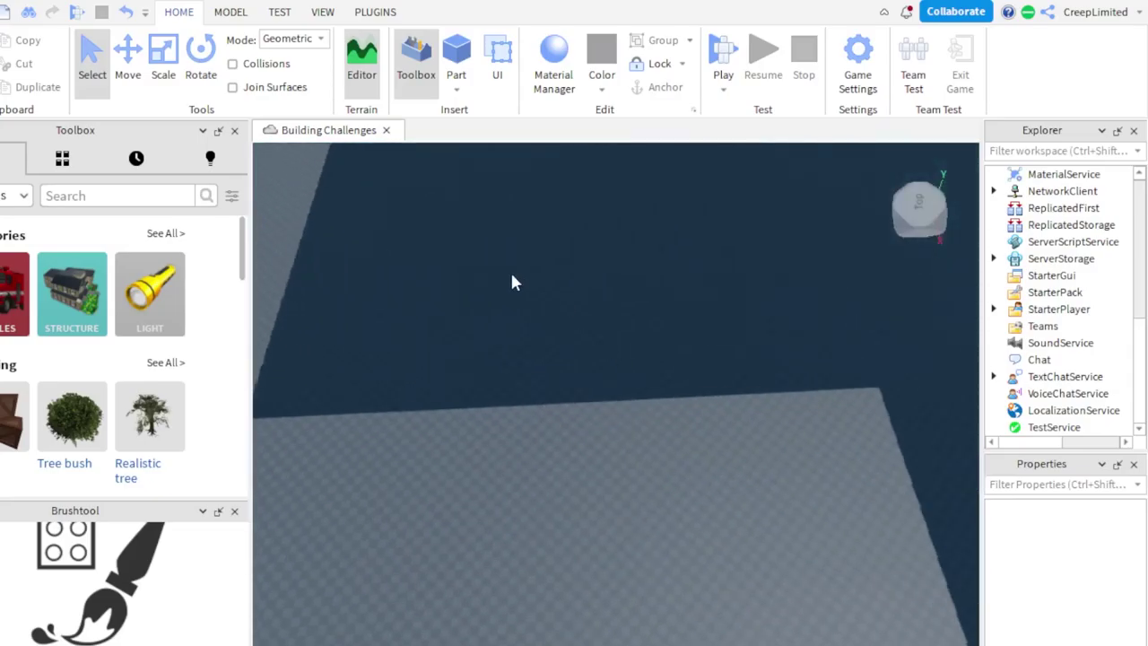
{"action": "scroll", "coordinate": [535, 422], "scroll_direction": "up", "scroll_amount": 6}
{"action": "scroll", "coordinate": [546, 451], "scroll_direction": "down", "scroll_amount": 10}
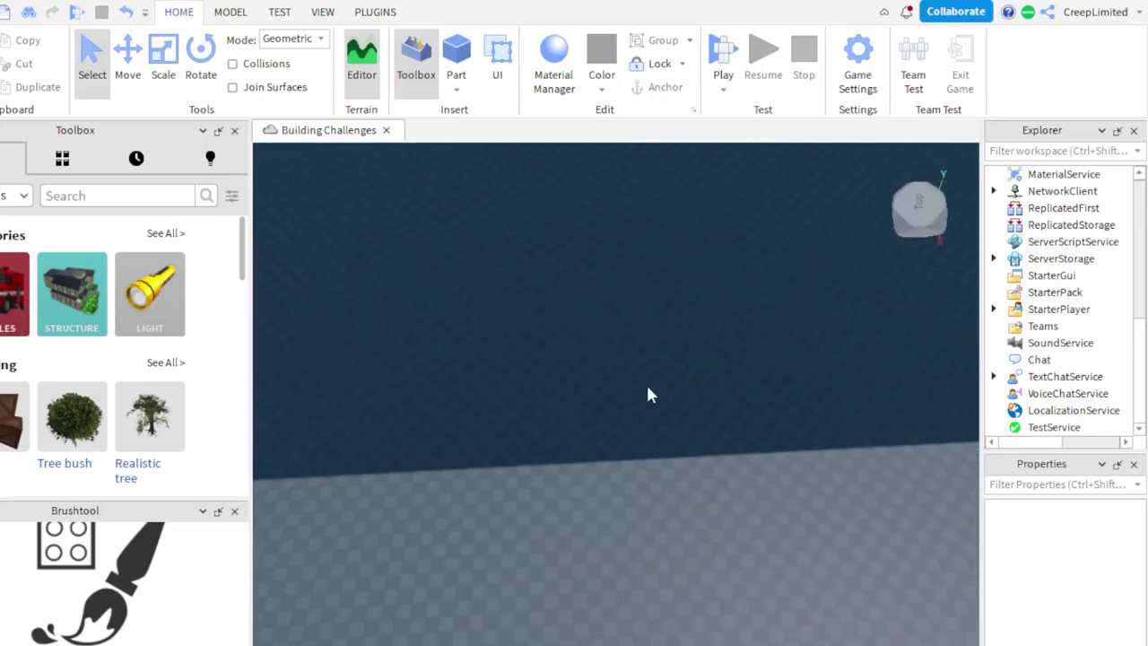
{"action": "right_click_drag", "start_coordinate": [665, 350], "coordinate": [617, 442]}
{"action": "right_click_drag", "start_coordinate": [604, 312], "coordinate": [660, 341]}
{"action": "scroll", "coordinate": [605, 313], "scroll_direction": "up", "scroll_amount": 2}
{"action": "scroll", "coordinate": [660, 340], "scroll_direction": "up", "scroll_amount": 5}
{"action": "scroll", "coordinate": [561, 429], "scroll_direction": "down", "scroll_amount": 2}
{"action": "scroll", "coordinate": [562, 431], "scroll_direction": "down", "scroll_amount": 2}
{"action": "right_click_drag", "start_coordinate": [691, 502], "coordinate": [702, 449]}
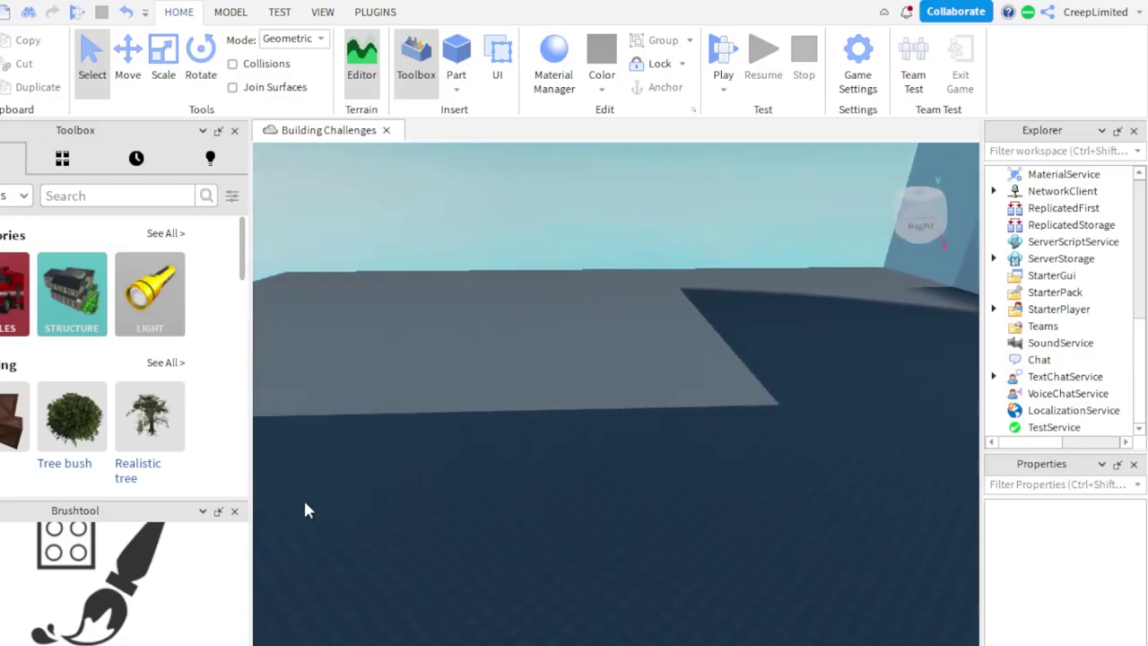
{"action": "right_click_drag", "start_coordinate": [718, 417], "coordinate": [623, 433]}
{"action": "scroll", "coordinate": [677, 410], "scroll_direction": "up", "scroll_amount": 2}
{"action": "scroll", "coordinate": [622, 433], "scroll_direction": "up", "scroll_amount": 1}
{"action": "scroll", "coordinate": [622, 433], "scroll_direction": "down", "scroll_amount": 3}
{"action": "scroll", "coordinate": [622, 433], "scroll_direction": "up", "scroll_amount": 1}
{"action": "scroll", "coordinate": [622, 433], "scroll_direction": "up", "scroll_amount": 2}
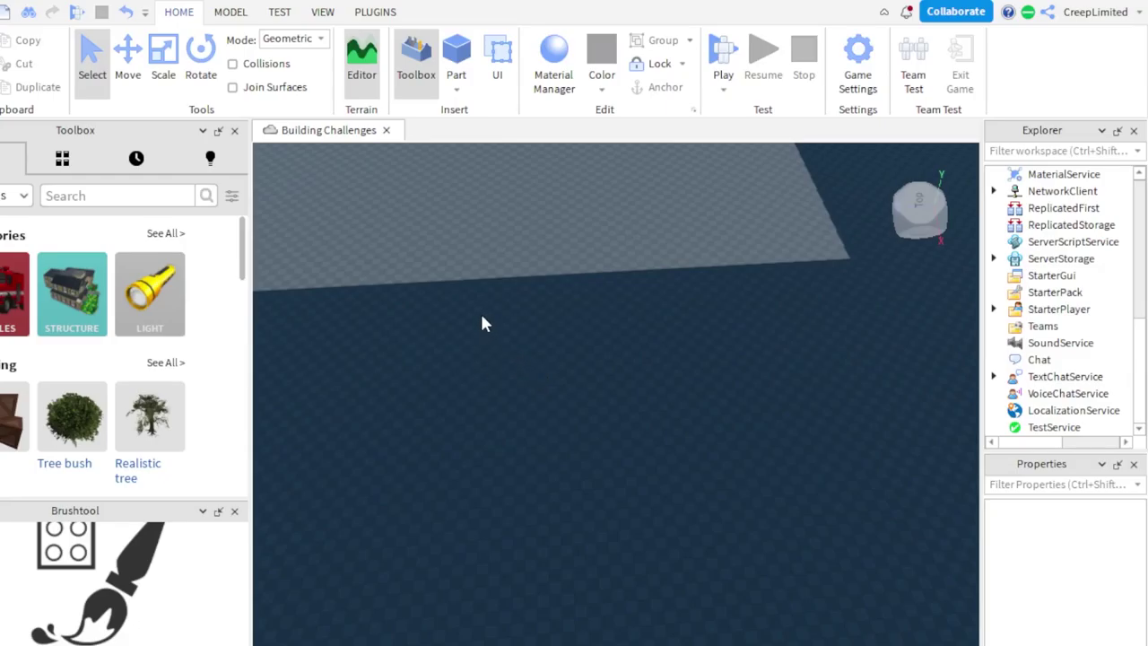
{"action": "right_click_drag", "start_coordinate": [470, 323], "coordinate": [458, 334]}
{"action": "scroll", "coordinate": [458, 334], "scroll_direction": "down", "scroll_amount": 5}
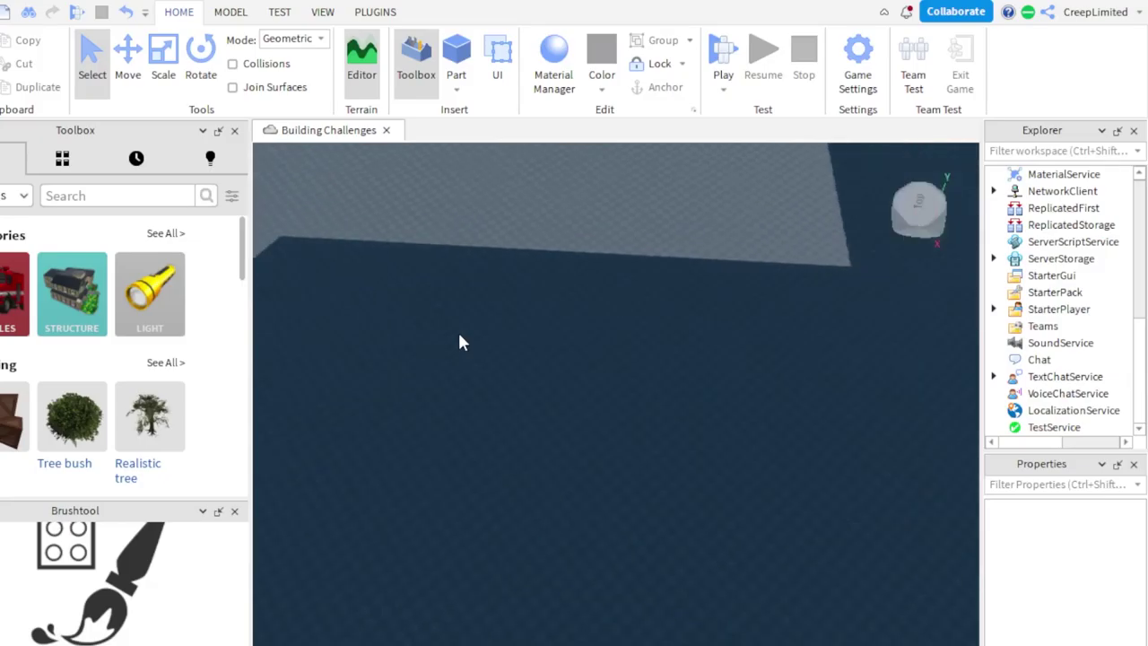
{"action": "scroll", "coordinate": [461, 325], "scroll_direction": "down", "scroll_amount": 5}
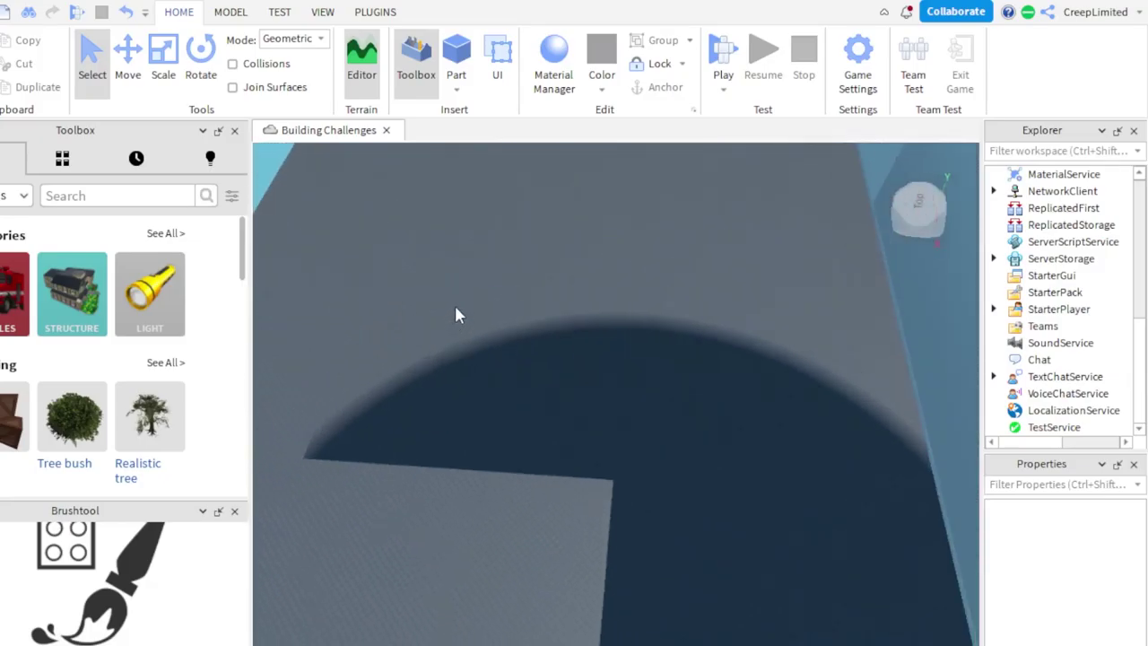
{"action": "scroll", "coordinate": [465, 266], "scroll_direction": "down", "scroll_amount": 2}
{"action": "scroll", "coordinate": [464, 265], "scroll_direction": "up", "scroll_amount": 4}
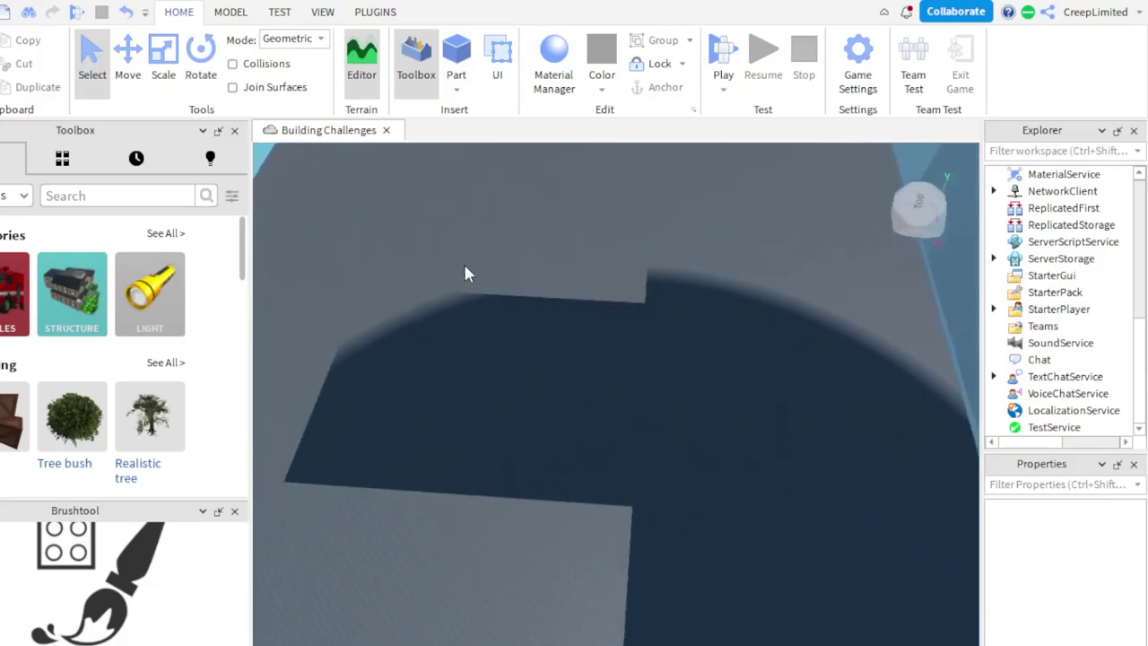
{"action": "scroll", "coordinate": [463, 266], "scroll_direction": "down", "scroll_amount": 3}
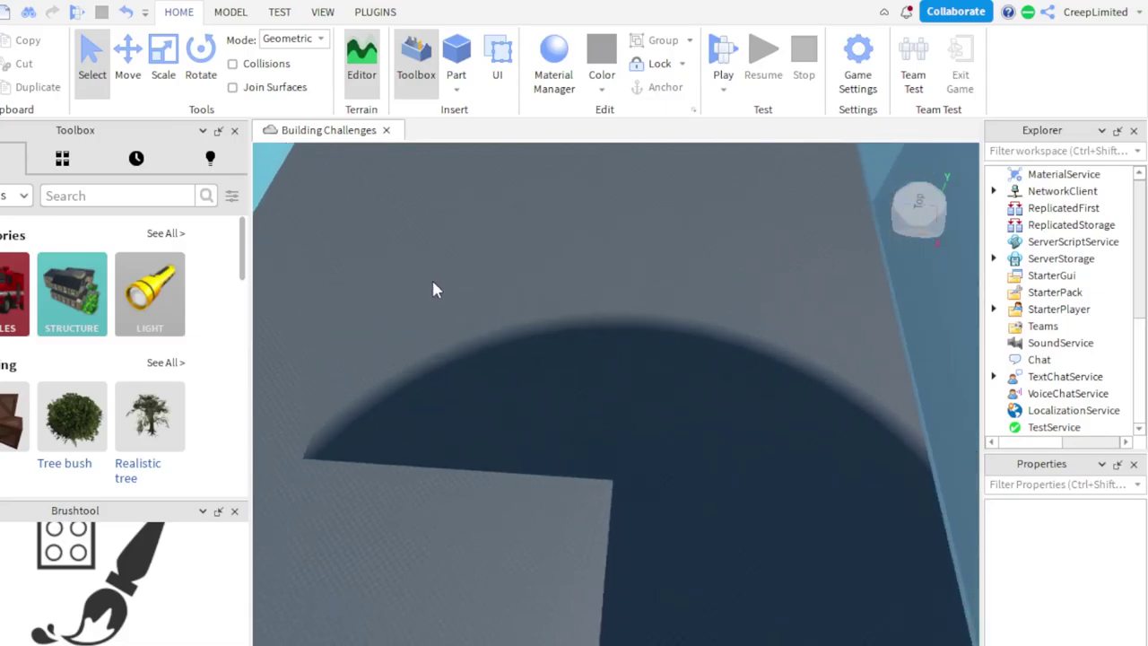
{"action": "scroll", "coordinate": [481, 447], "scroll_direction": "up", "scroll_amount": 3}
{"action": "right_click_drag", "start_coordinate": [481, 447], "coordinate": [467, 427]}
{"action": "scroll", "coordinate": [481, 439], "scroll_direction": "up", "scroll_amount": 3}
{"action": "scroll", "coordinate": [474, 427], "scroll_direction": "down", "scroll_amount": 4}
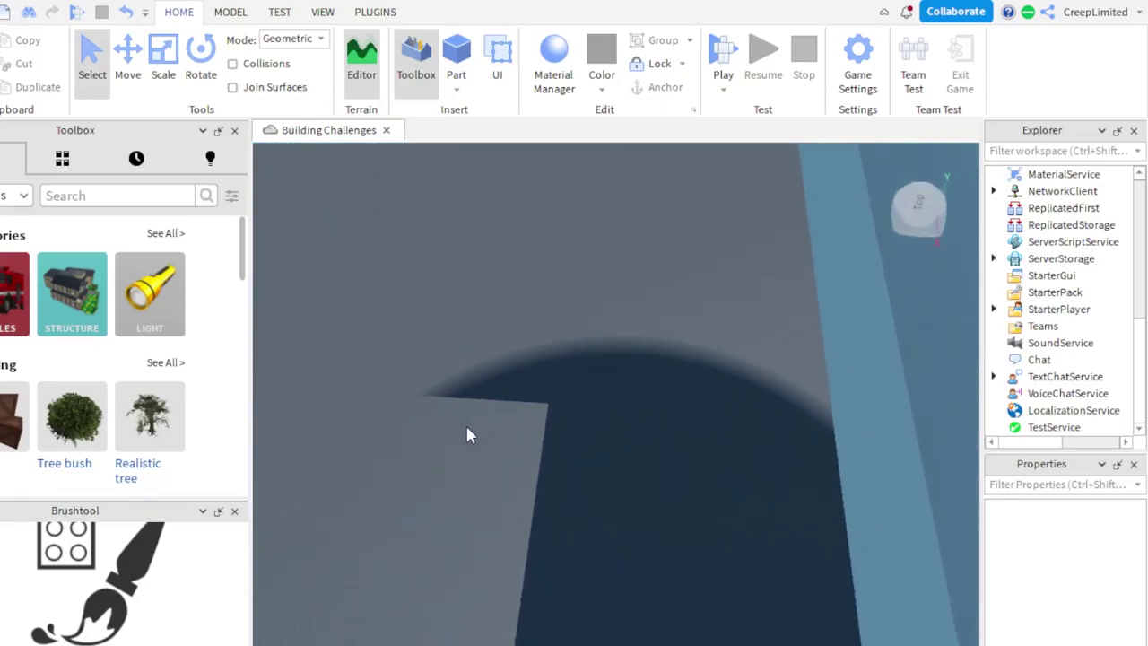
{"action": "scroll", "coordinate": [466, 427], "scroll_direction": "down", "scroll_amount": 3}
{"action": "scroll", "coordinate": [466, 426], "scroll_direction": "up", "scroll_amount": 5}
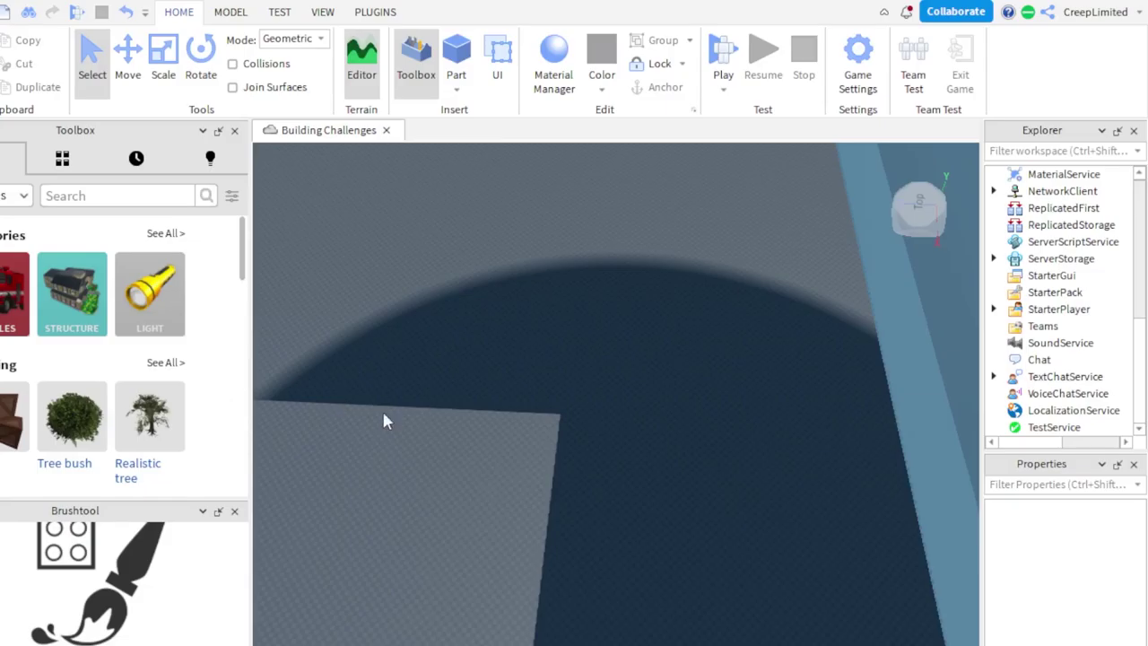
{"action": "right_click_drag", "start_coordinate": [467, 410], "coordinate": [466, 410]}
{"action": "scroll", "coordinate": [466, 410], "scroll_direction": "up", "scroll_amount": 1}
{"action": "scroll", "coordinate": [466, 410], "scroll_direction": "down", "scroll_amount": 4}
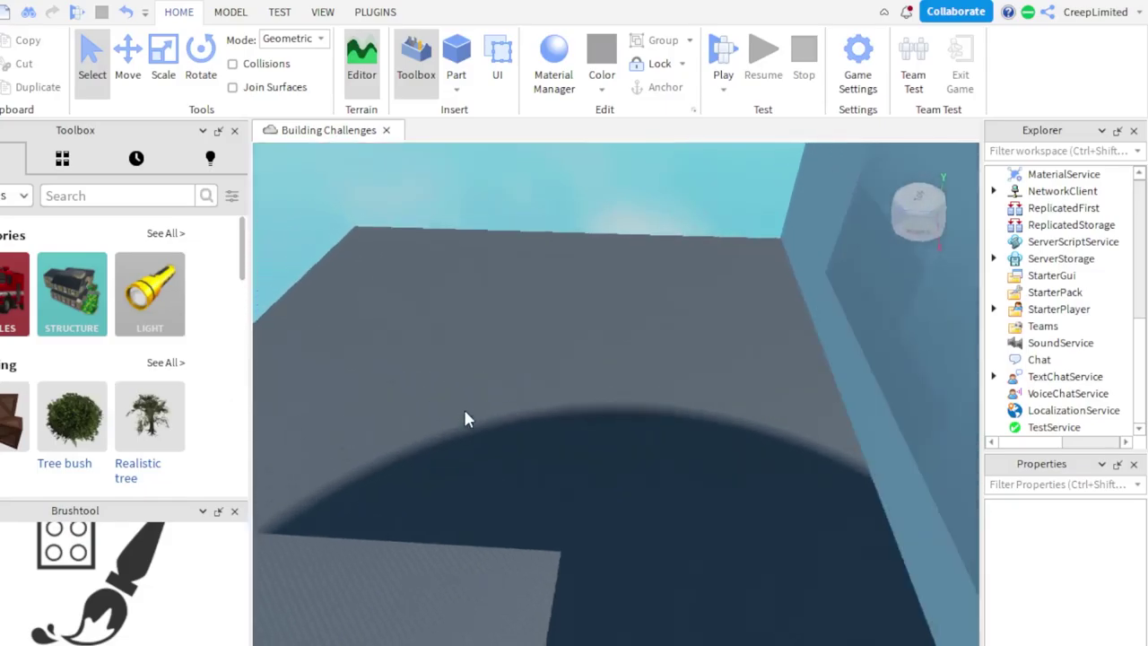
{"action": "scroll", "coordinate": [560, 404], "scroll_direction": "up", "scroll_amount": 1}
{"action": "scroll", "coordinate": [562, 420], "scroll_direction": "down", "scroll_amount": 1}
{"action": "scroll", "coordinate": [563, 421], "scroll_direction": "up", "scroll_amount": 1}
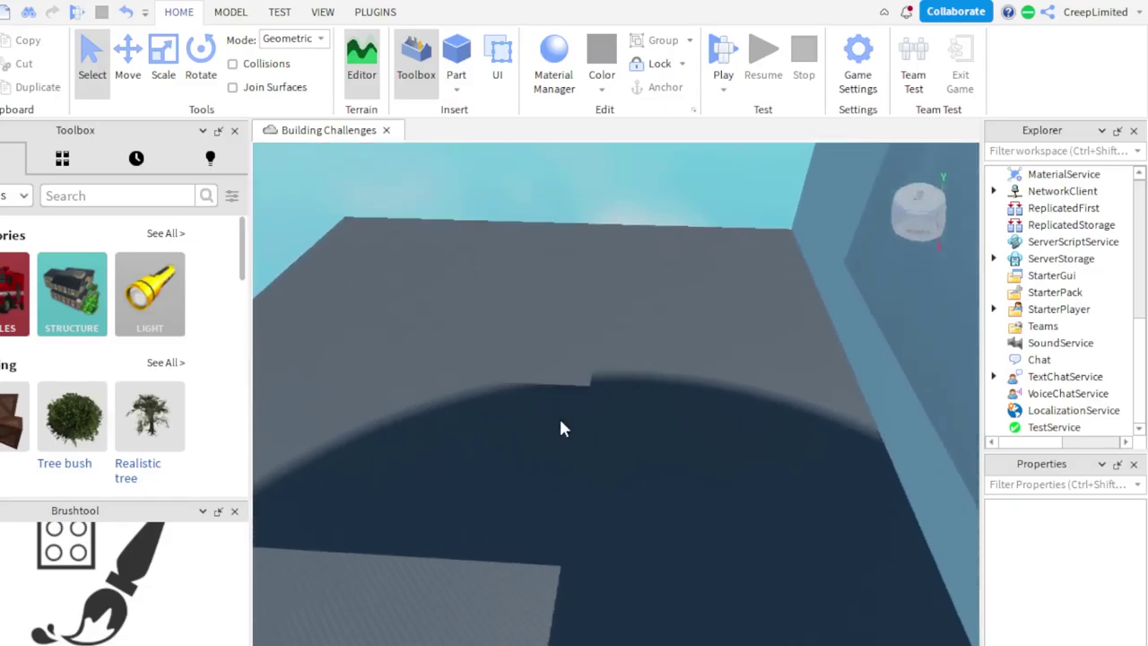
{"action": "scroll", "coordinate": [488, 389], "scroll_direction": "down", "scroll_amount": 1}
{"action": "scroll", "coordinate": [529, 432], "scroll_direction": "down", "scroll_amount": 1}
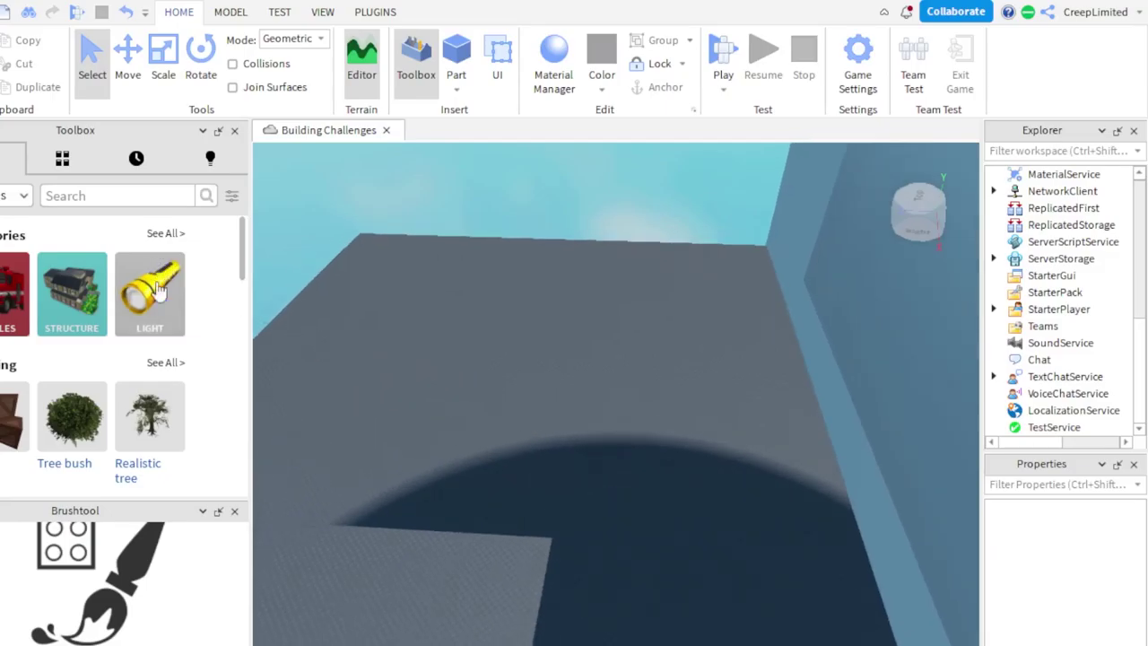
{"action": "scroll", "coordinate": [478, 344], "scroll_direction": "up", "scroll_amount": 2}
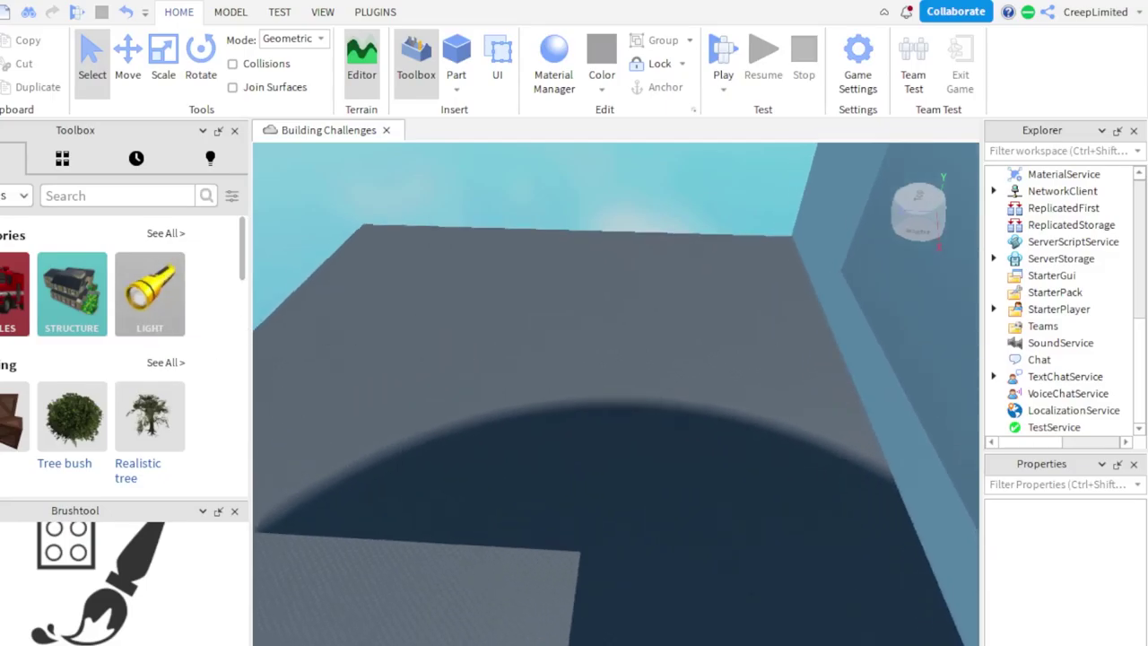
{"action": "right_click_drag", "start_coordinate": [409, 540], "coordinate": [547, 523]}
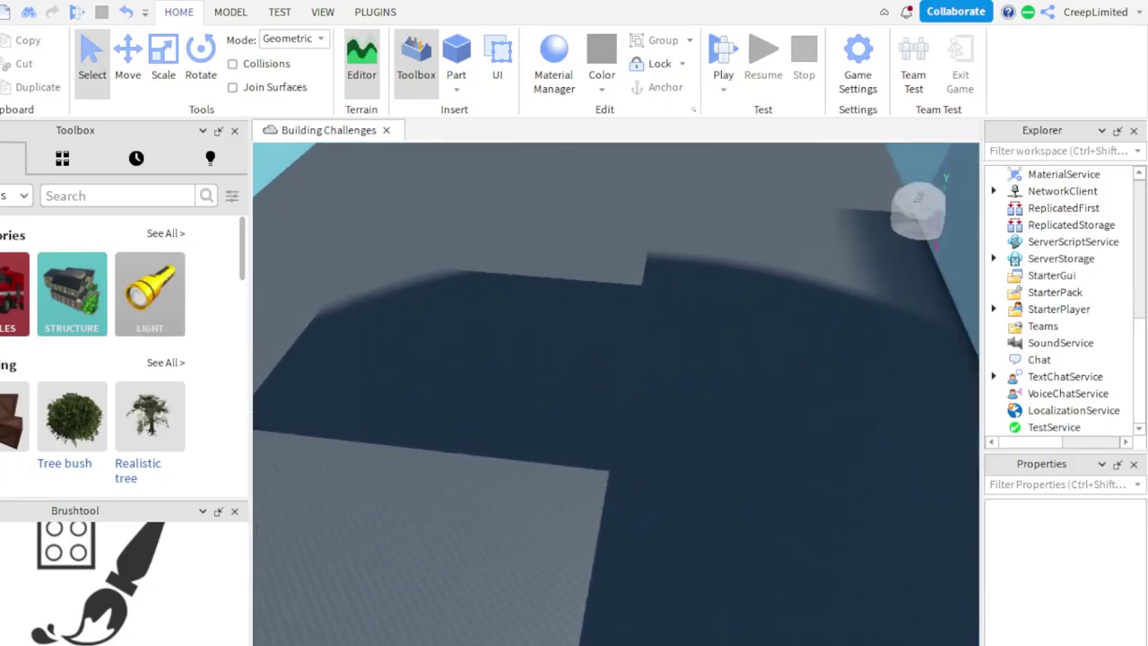
{"action": "right_click_drag", "start_coordinate": [581, 574], "coordinate": [605, 553]}
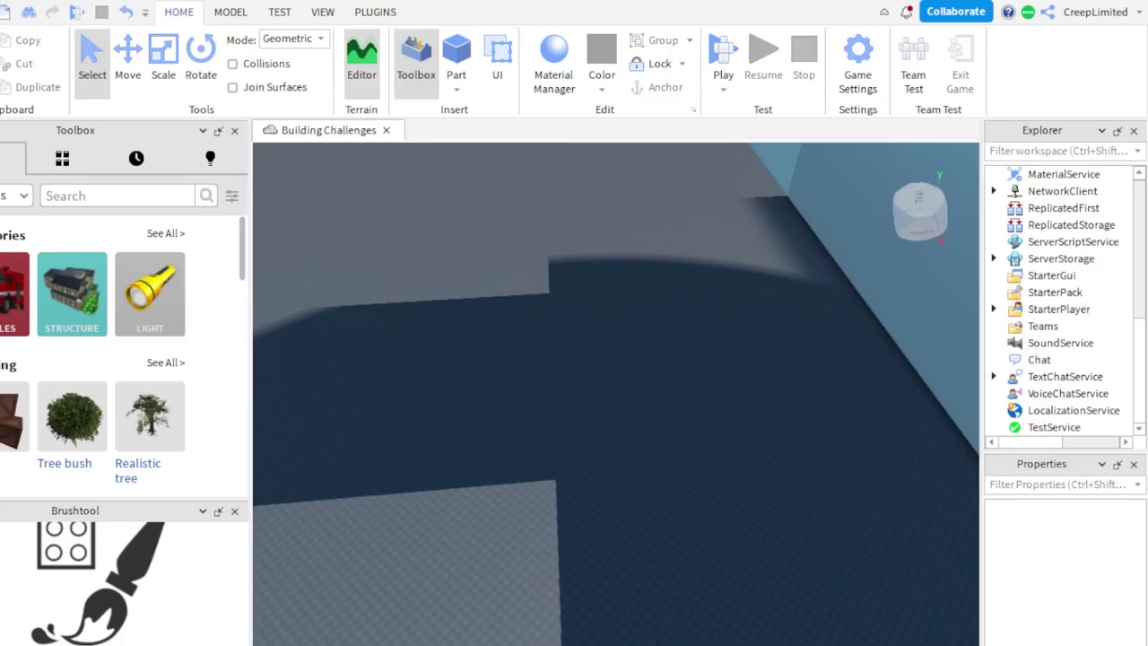
Select the lime green part, its adjoining wedge and the avatar model together and delete them from the workspace
{"action": "right_click_drag", "start_coordinate": [591, 423], "coordinate": [568, 437]}
{"action": "key", "text": "s"}
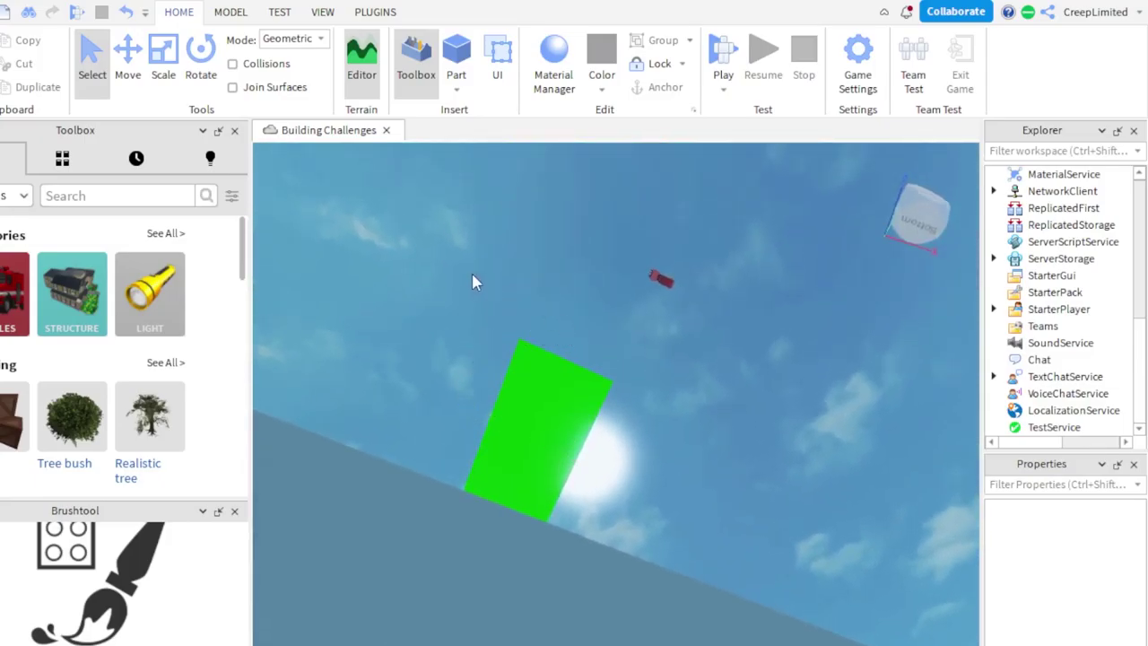
{"action": "left_click_drag", "start_coordinate": [473, 275], "coordinate": [725, 535]}
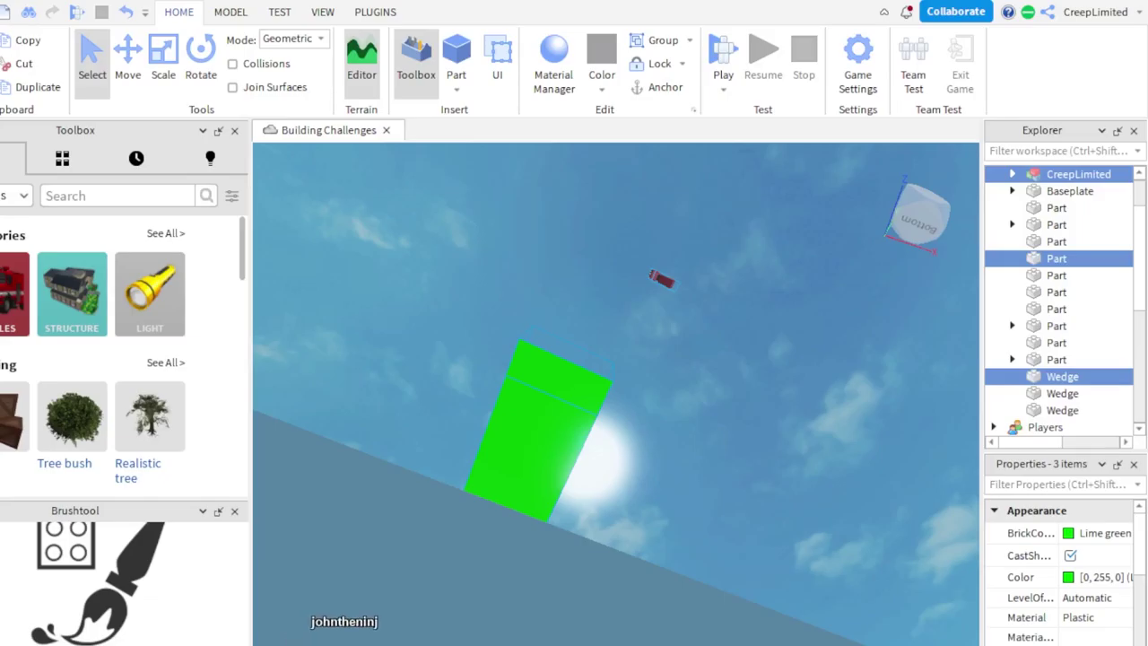
{"action": "right_click_drag", "start_coordinate": [567, 334], "coordinate": [567, 334]}
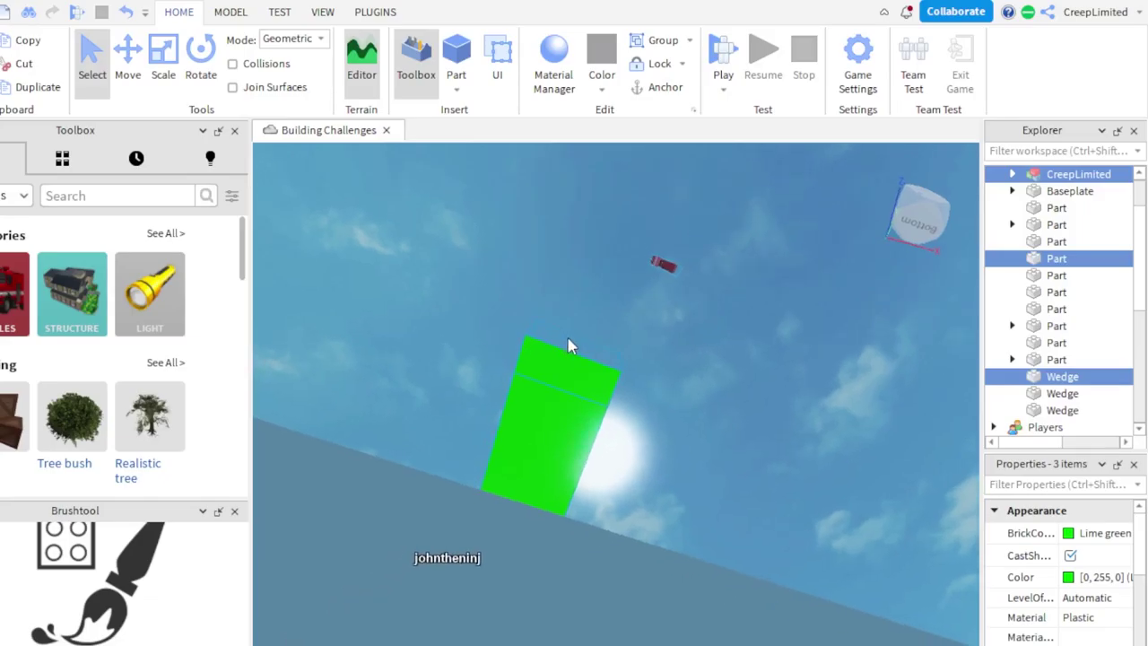
{"action": "key", "text": "Delete"}
{"action": "right_click_drag", "start_coordinate": [715, 321], "coordinate": [672, 396]}
{"action": "scroll", "coordinate": [632, 411], "scroll_direction": "up", "scroll_amount": 3}
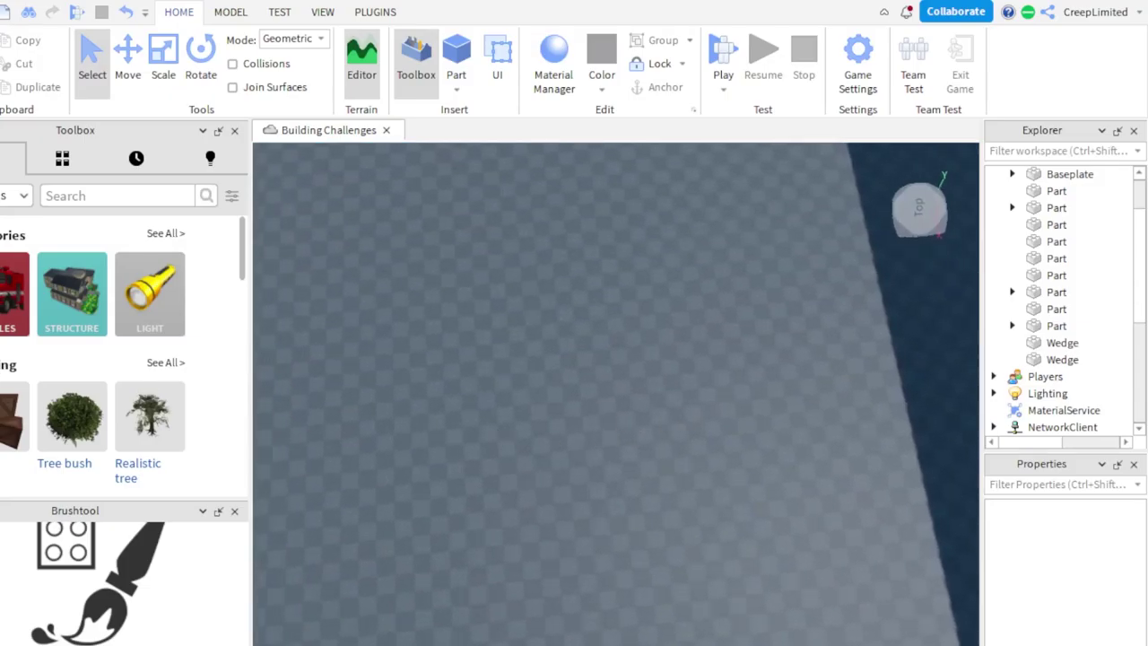
{"action": "right_click_drag", "start_coordinate": [657, 455], "coordinate": [657, 456]}
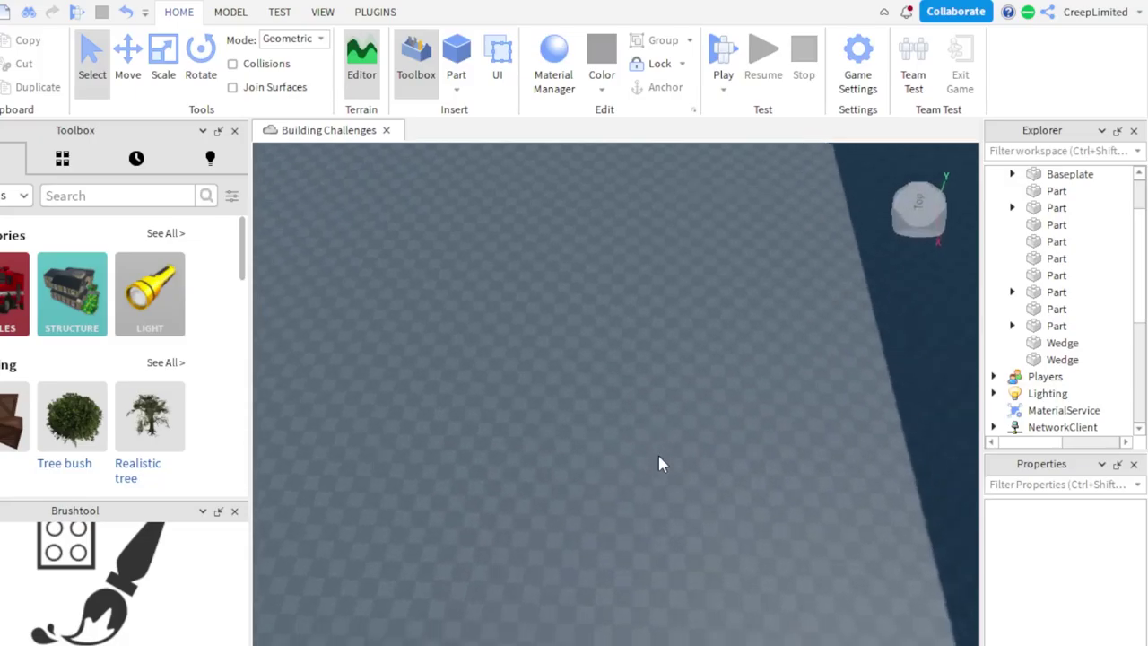
{"action": "scroll", "coordinate": [658, 456], "scroll_direction": "down", "scroll_amount": 4}
{"action": "scroll", "coordinate": [658, 457], "scroll_direction": "up", "scroll_amount": 3}
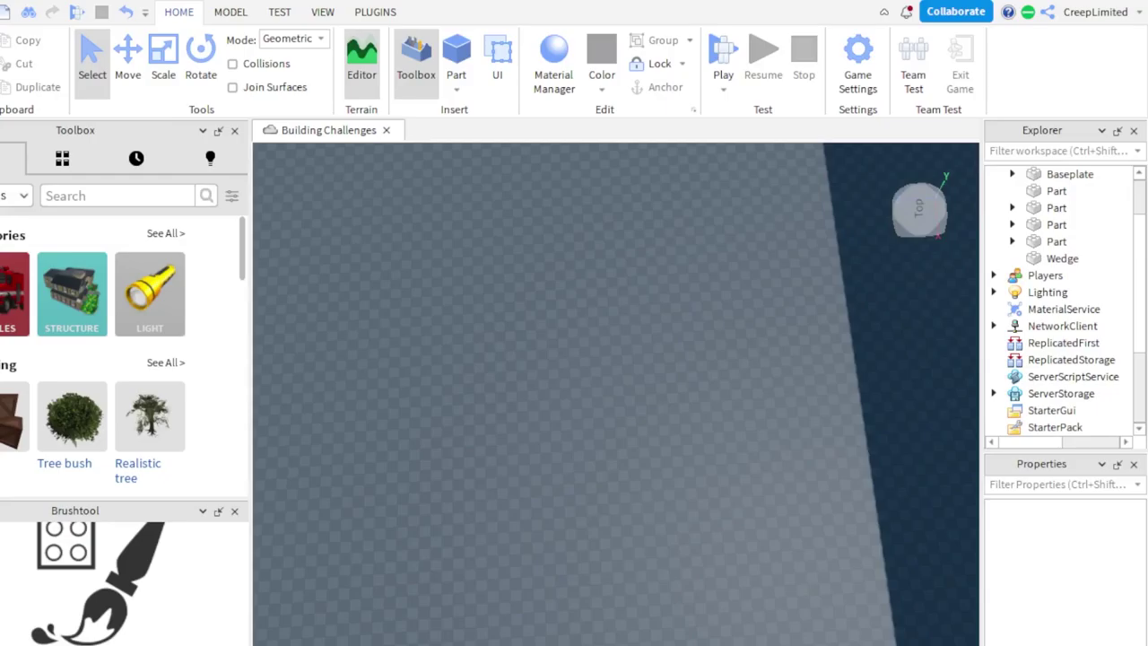
{"action": "key", "text": "ctrl+z"}
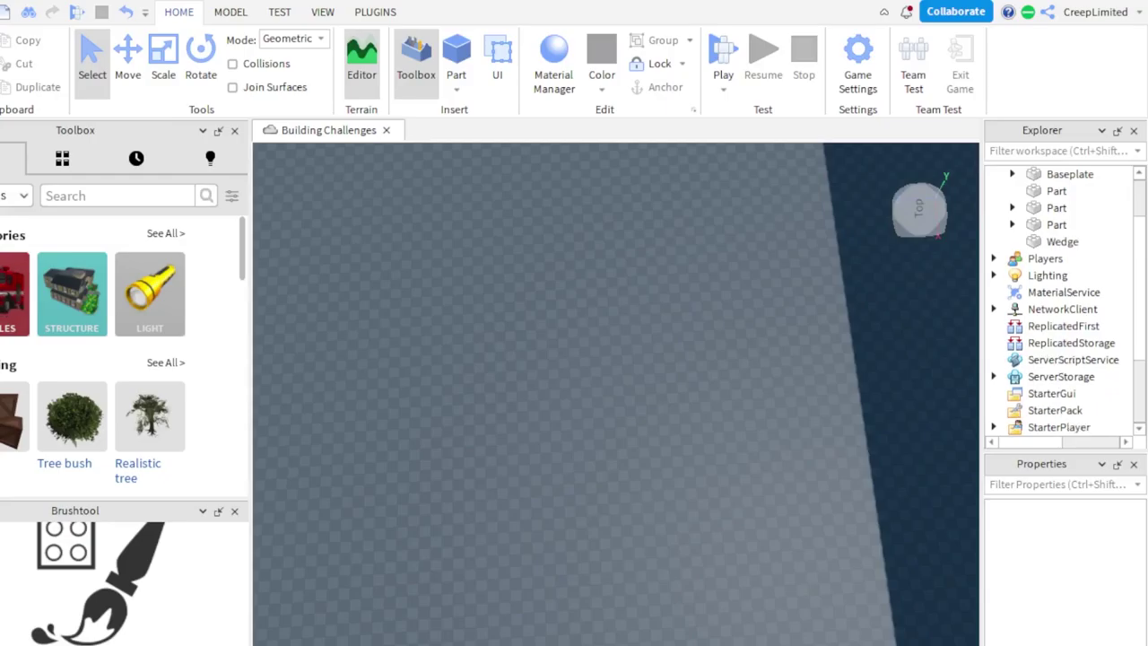
{"action": "right_click_drag", "start_coordinate": [422, 484], "coordinate": [421, 484]}
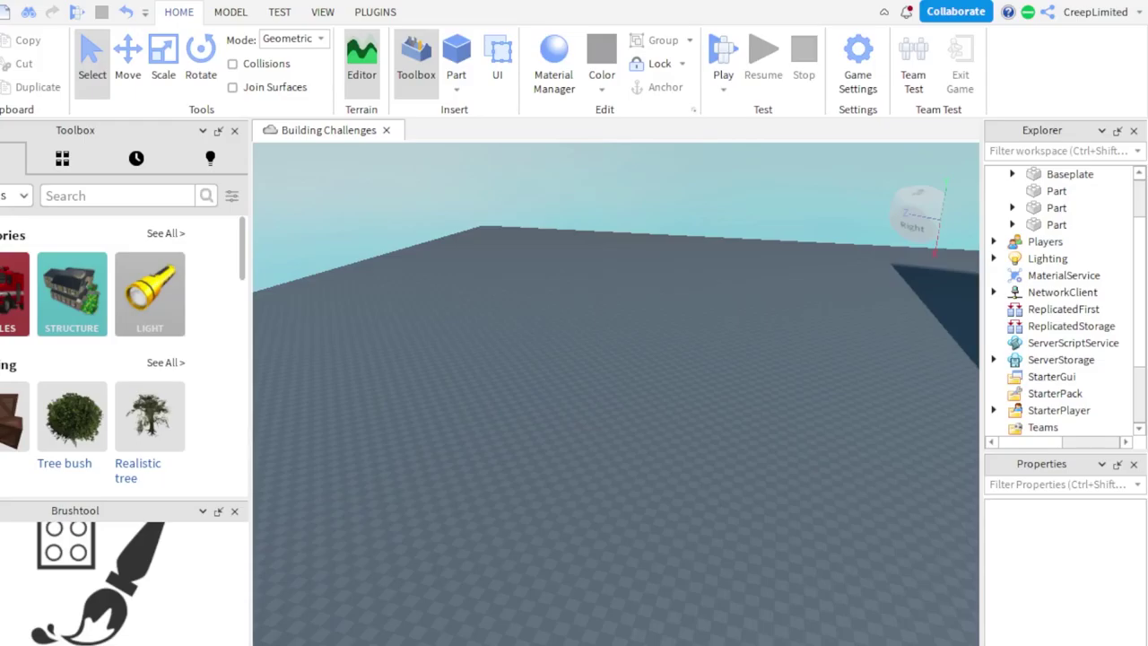
{"action": "right_click_drag", "start_coordinate": [348, 461], "coordinate": [333, 449]}
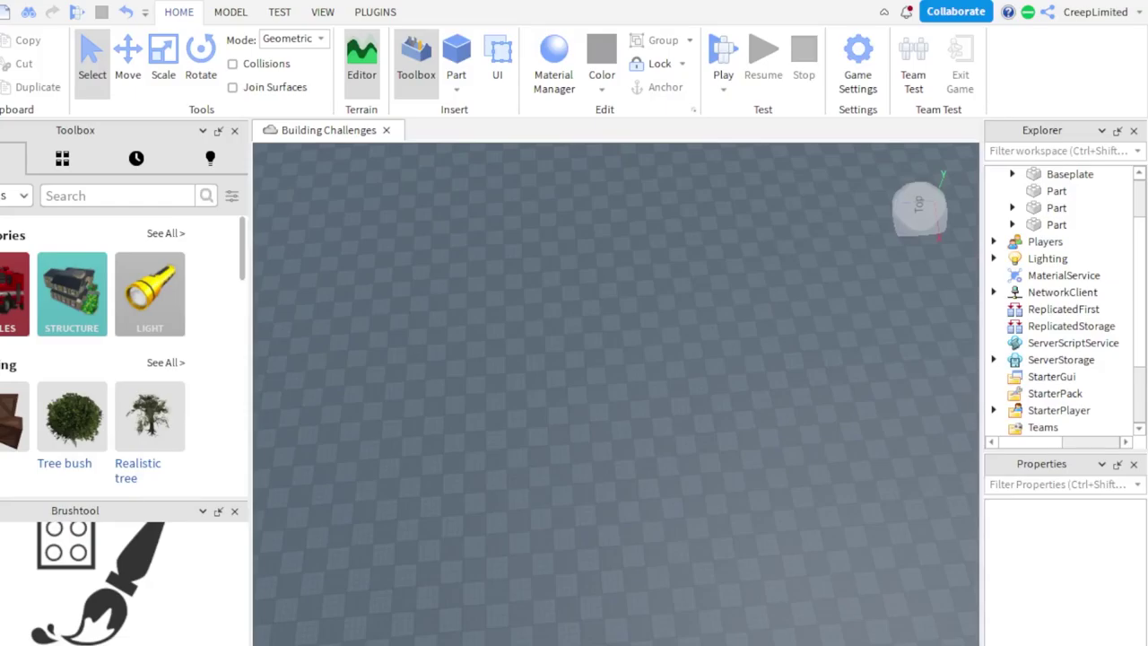
{"action": "right_click_drag", "start_coordinate": [367, 440], "coordinate": [356, 456]}
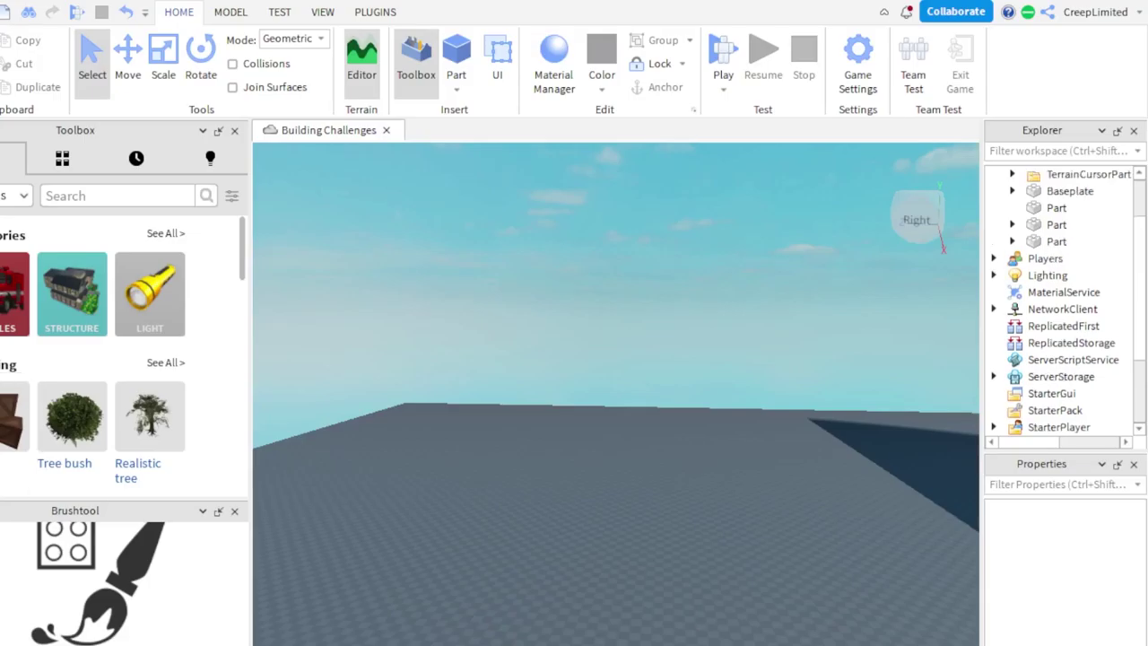
{"action": "right_click_drag", "start_coordinate": [362, 348], "coordinate": [367, 337]}
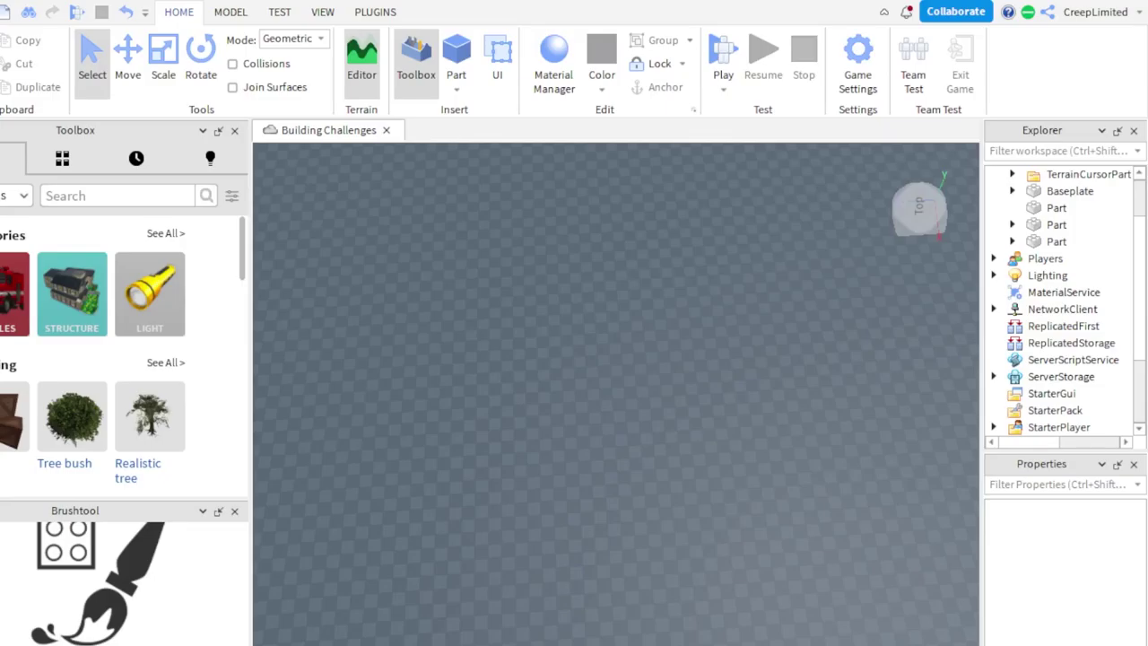
{"action": "right_click_drag", "start_coordinate": [483, 598], "coordinate": [512, 569]}
{"action": "scroll", "coordinate": [508, 544], "scroll_direction": "up", "scroll_amount": 5}
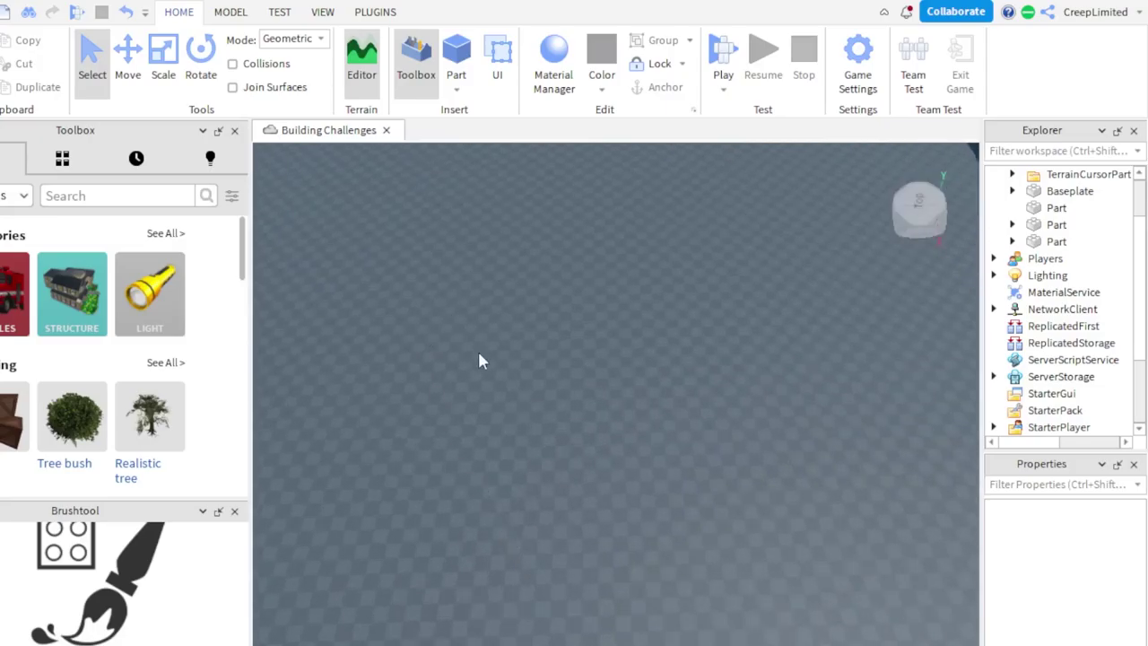
{"action": "scroll", "coordinate": [466, 375], "scroll_direction": "down", "scroll_amount": 8}
{"action": "right_click_drag", "start_coordinate": [403, 359], "coordinate": [359, 363]}
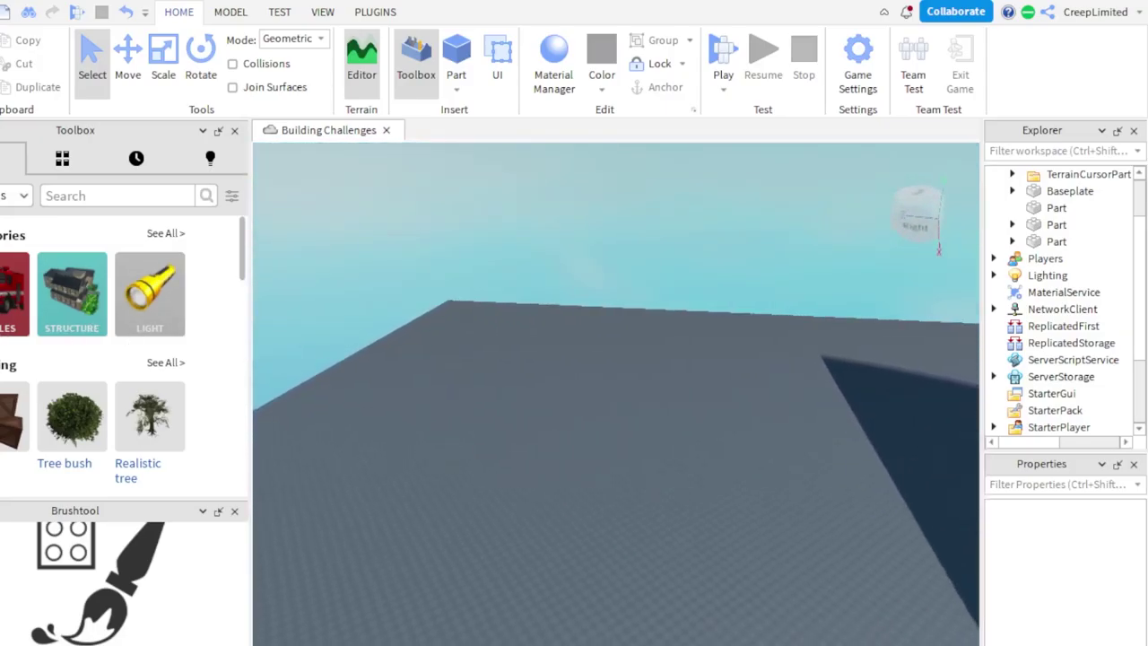
Insert a new block part on the open area of the baseplate
{"action": "right_click_drag", "start_coordinate": [768, 504], "coordinate": [769, 504]}
{"action": "scroll", "coordinate": [768, 505], "scroll_direction": "up", "scroll_amount": 6}
{"action": "scroll", "coordinate": [769, 505], "scroll_direction": "down", "scroll_amount": 6}
{"action": "scroll", "coordinate": [769, 505], "scroll_direction": "down", "scroll_amount": 6}
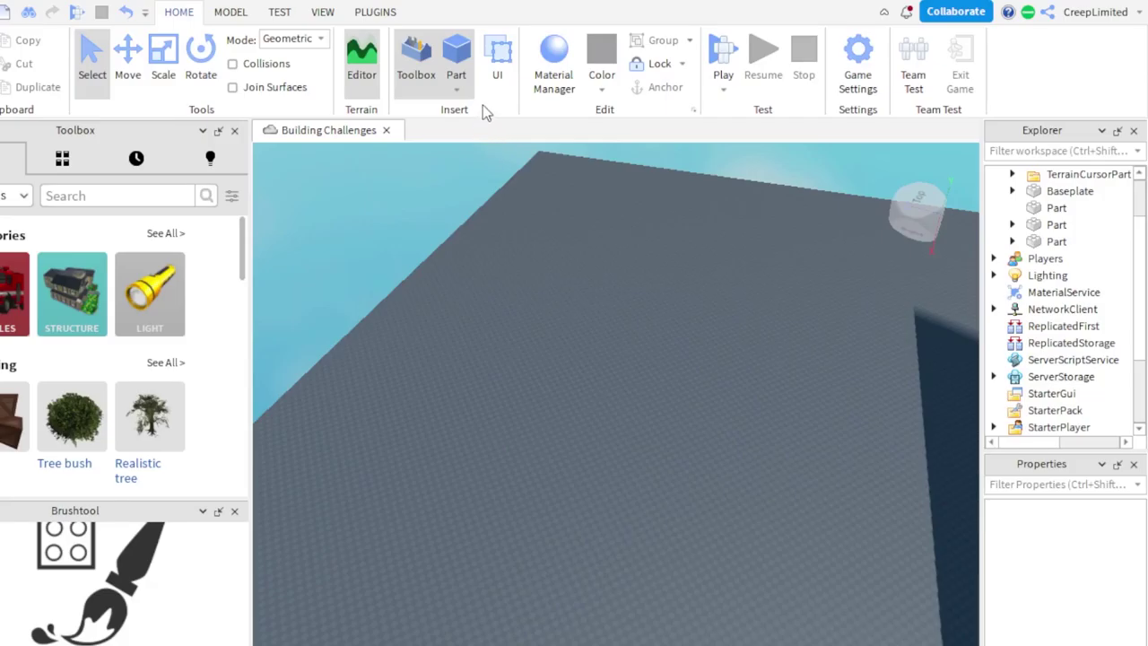
{"action": "left_click", "coordinate": [458, 67]}
{"action": "scroll", "coordinate": [610, 411], "scroll_direction": "up", "scroll_amount": 12}
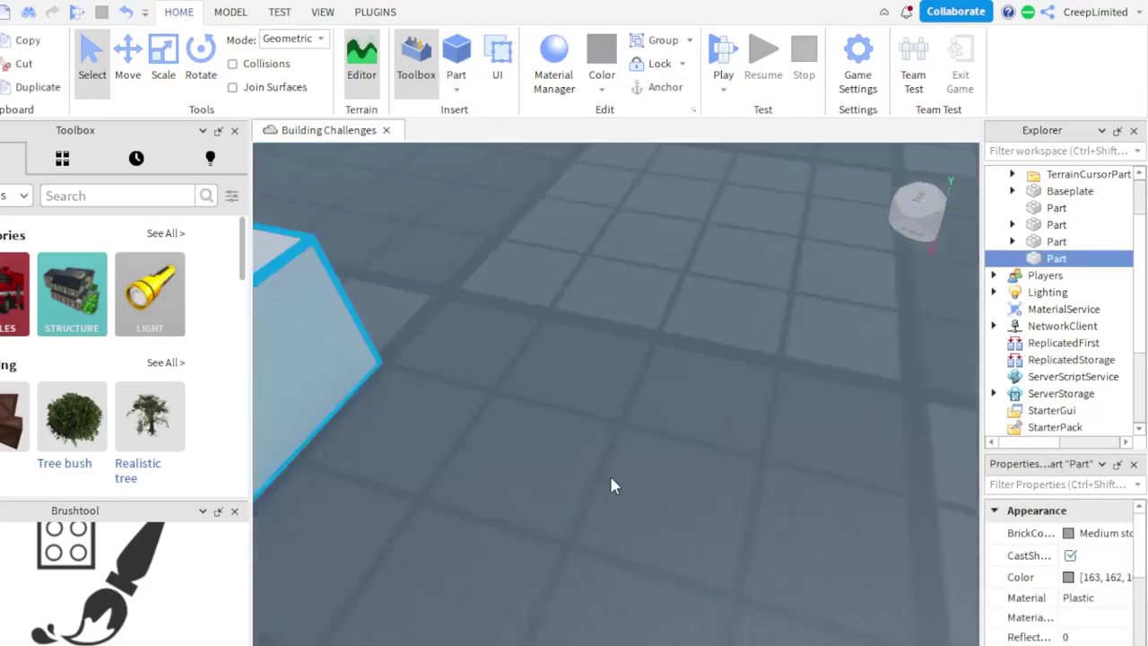
{"action": "scroll", "coordinate": [519, 435], "scroll_direction": "down", "scroll_amount": 5}
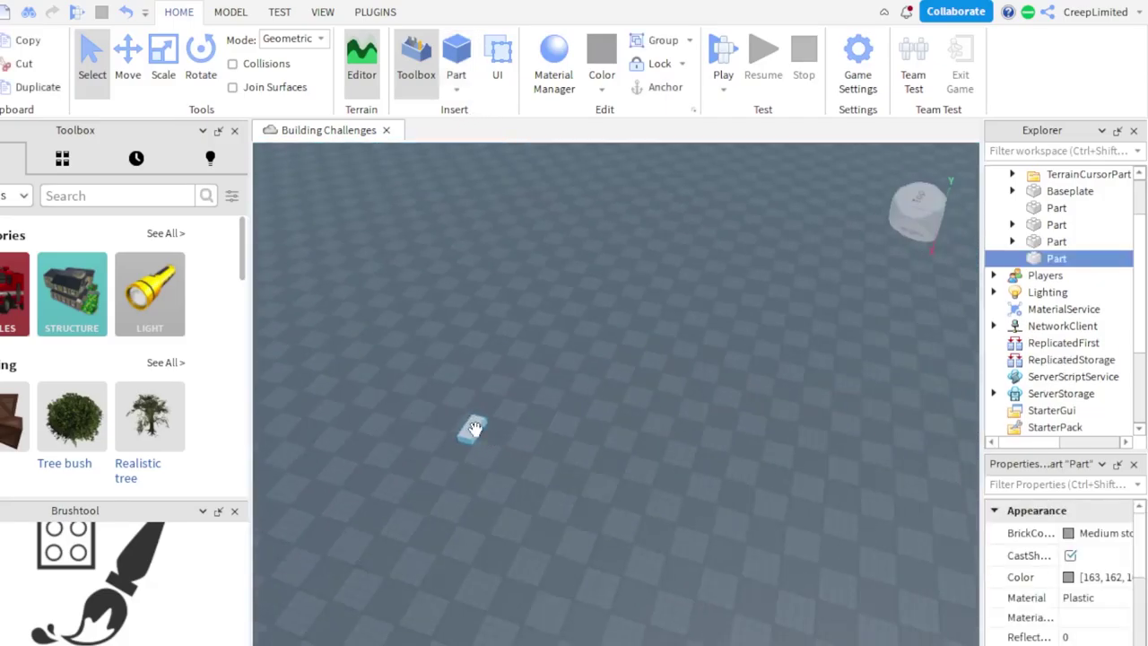
Insert another new block part beside the outer edge of the baseplate
{"action": "scroll", "coordinate": [495, 397], "scroll_direction": "down", "scroll_amount": 5}
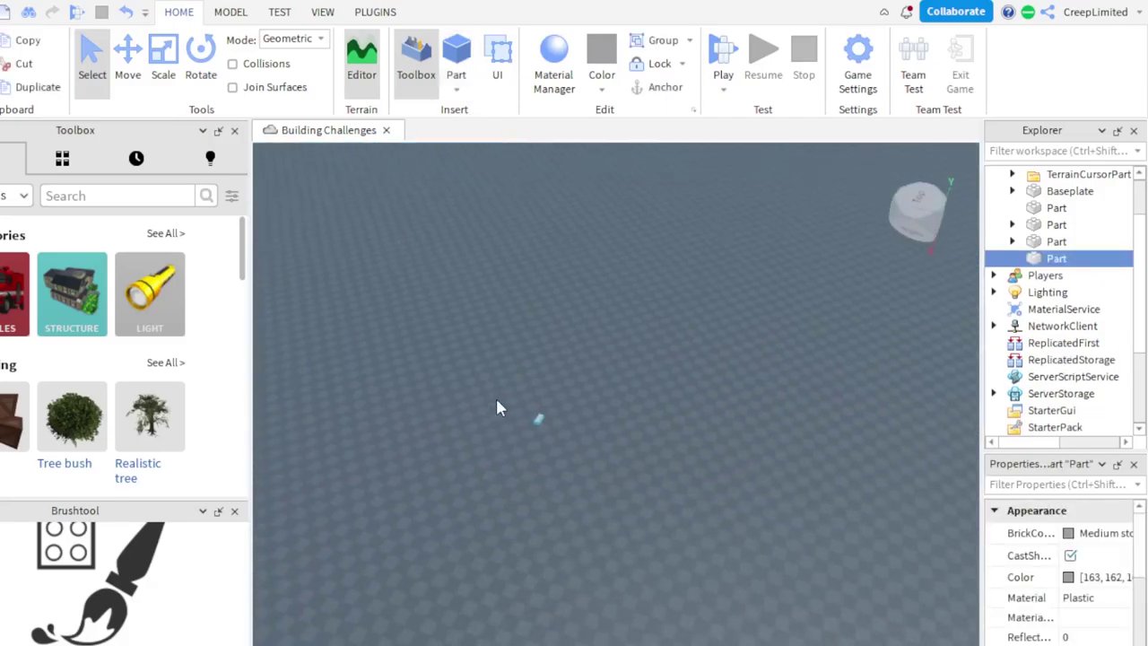
{"action": "mouse_move", "coordinate": [495, 399]}
{"action": "right_mouse_down"}
{"action": "mouse_move", "coordinate": [503, 392]}
{"action": "mouse_move", "coordinate": [506, 403]}
{"action": "right_mouse_up"}
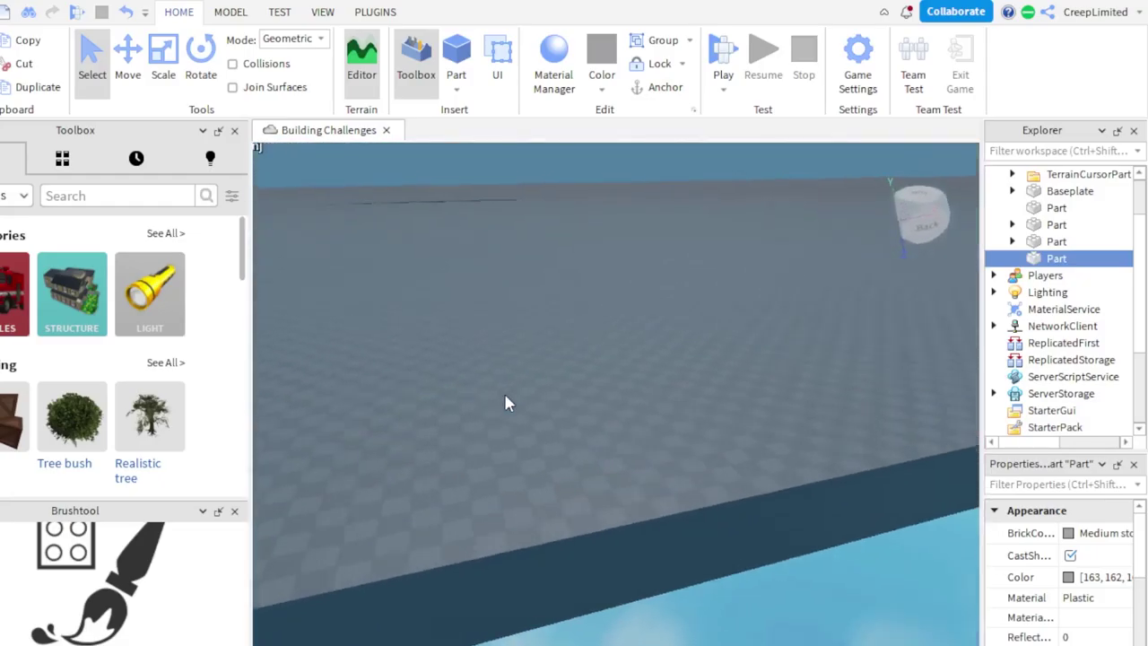
{"action": "left_click", "coordinate": [456, 55]}
{"action": "key", "text": "d"}
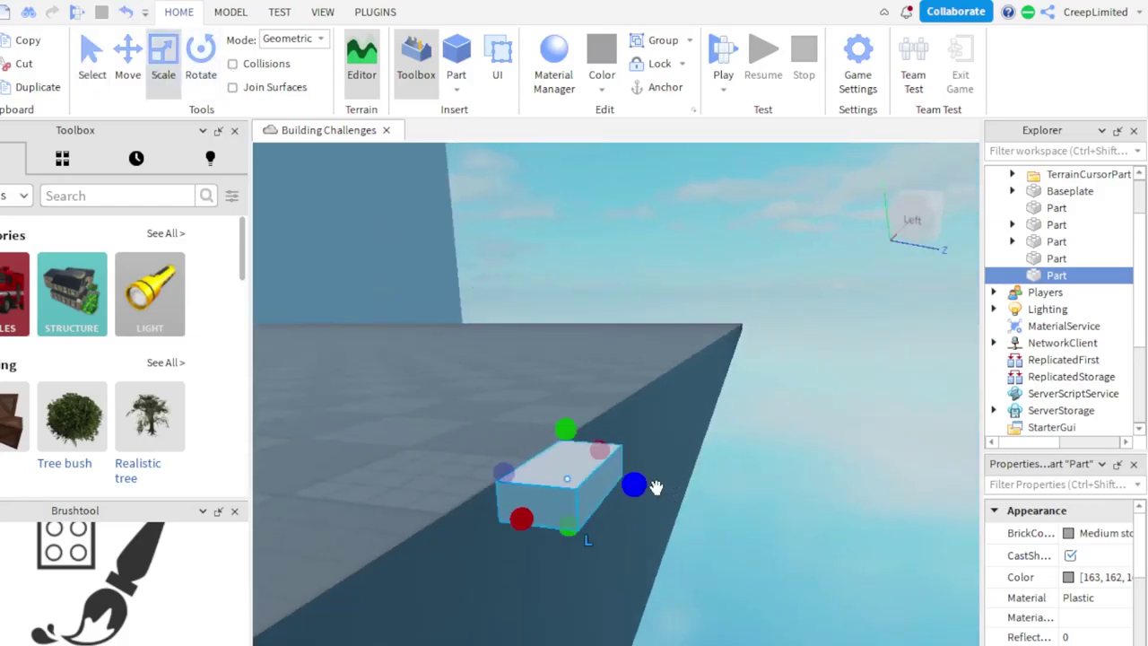
{"action": "key", "text": "d"}
Scale the new part into a wide, thin slab running along the baseplate's edge
{"action": "left_click_drag", "start_coordinate": [657, 487], "coordinate": [717, 484]}
{"action": "right_click_drag", "start_coordinate": [698, 480], "coordinate": [697, 480]}
{"action": "left_click_drag", "start_coordinate": [654, 388], "coordinate": [766, 334]}
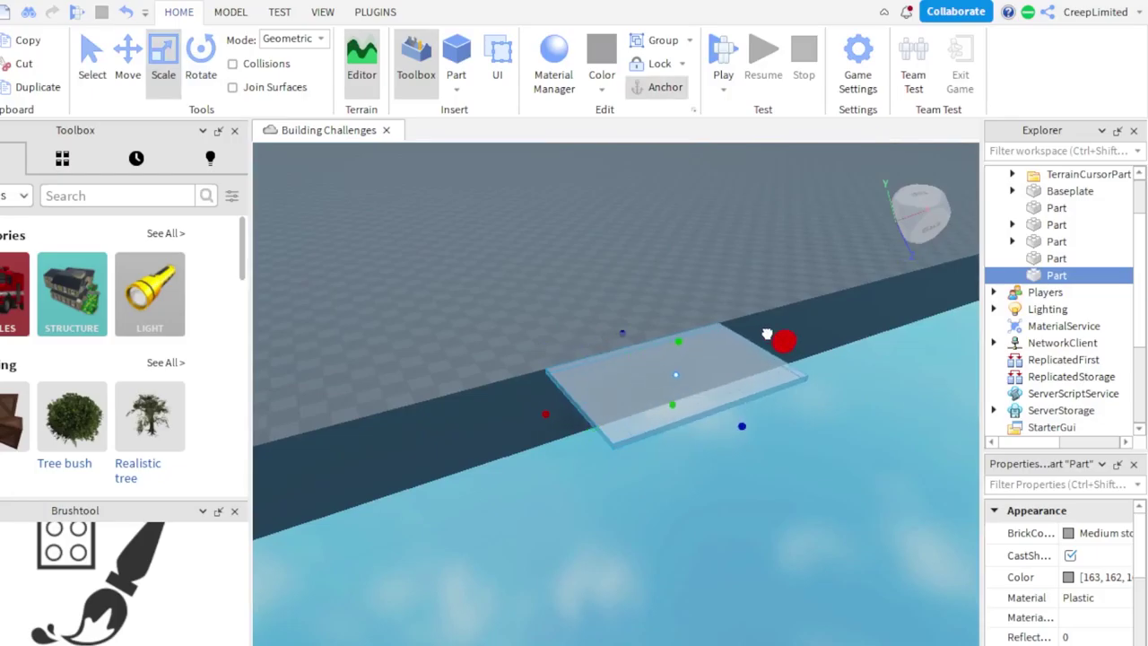
{"action": "left_click_drag", "start_coordinate": [540, 416], "coordinate": [276, 495]}
{"action": "right_click_drag", "start_coordinate": [566, 464], "coordinate": [565, 465]}
{"action": "scroll", "coordinate": [566, 465], "scroll_direction": "down", "scroll_amount": 1}
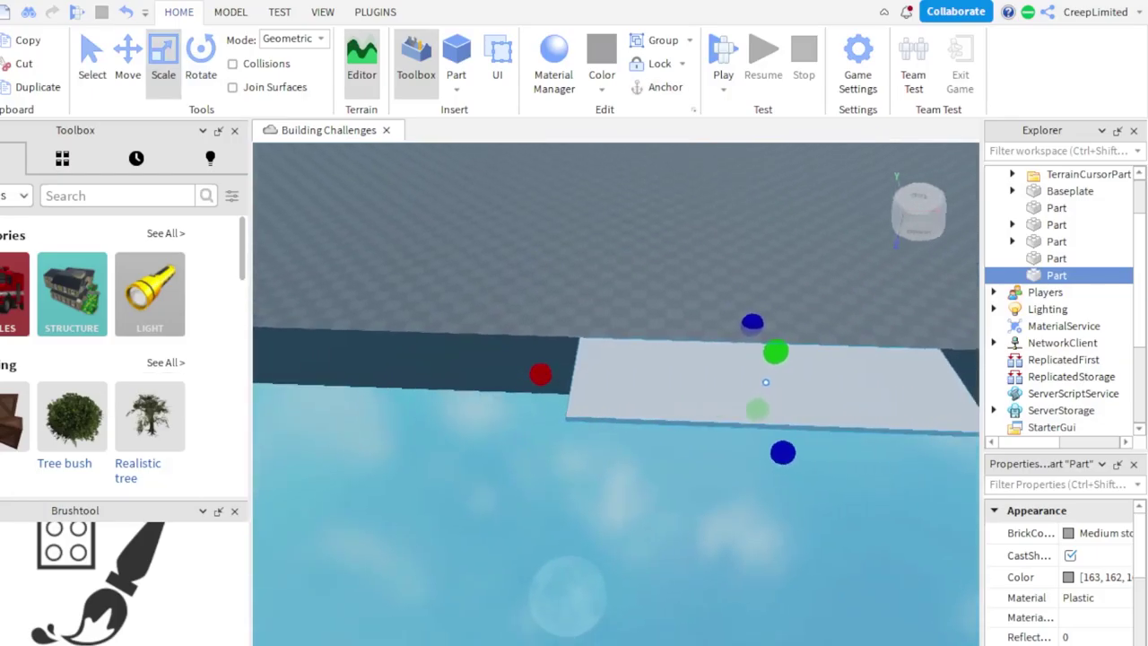
Raise the slab above the baseplate's edge and scale it into a thicker block
{"action": "left_click", "coordinate": [200, 56]}
{"action": "right_click_drag", "start_coordinate": [602, 379], "coordinate": [601, 379]}
{"action": "left_click_drag", "start_coordinate": [668, 341], "coordinate": [568, 366]}
{"action": "left_click", "coordinate": [127, 55]}
{"action": "left_click_drag", "start_coordinate": [688, 278], "coordinate": [708, 175]}
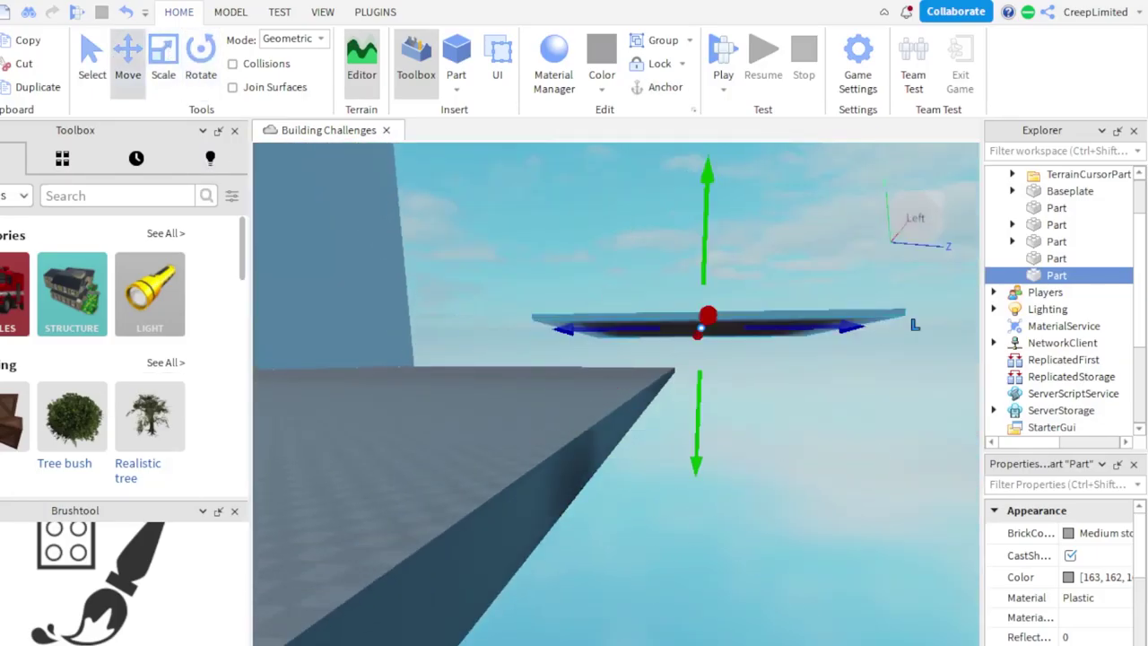
{"action": "key", "text": "ctrl+3"}
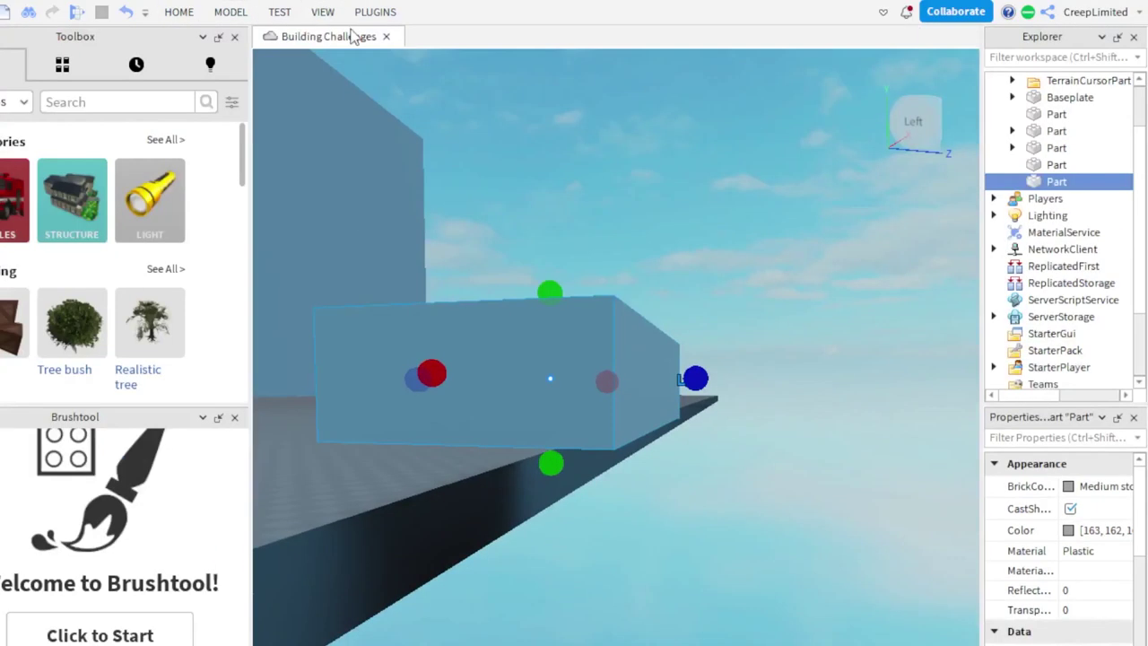
Open the Archimedes plugin for the block and try the Y² and X² directions
{"action": "left_click", "coordinate": [375, 12]}
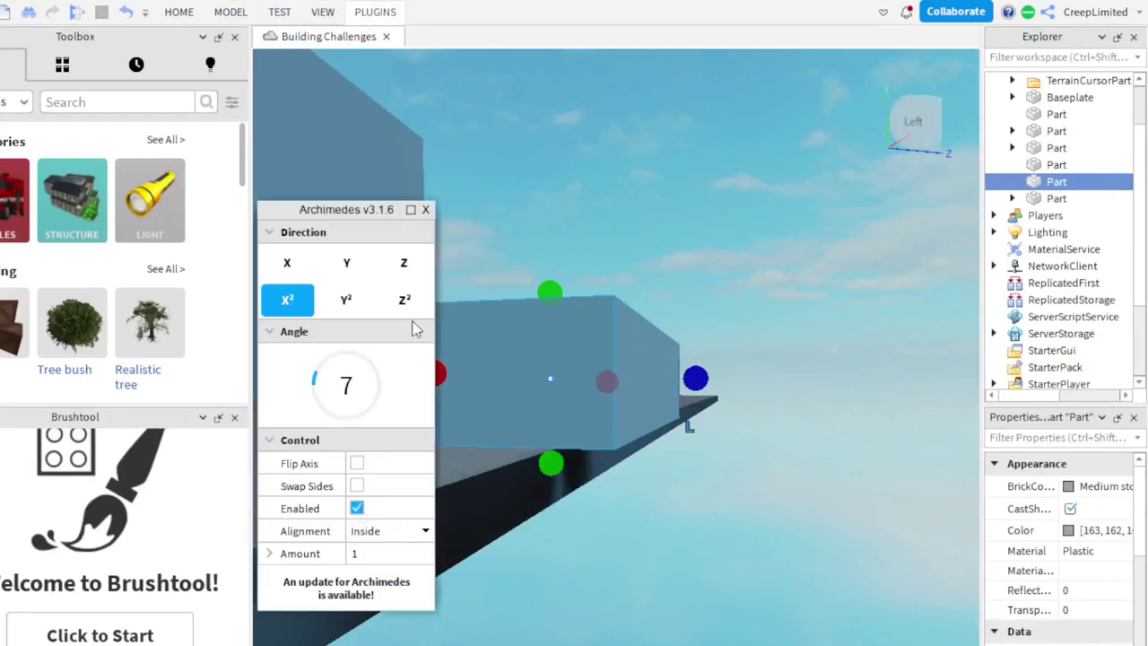
{"action": "left_click", "coordinate": [346, 300]}
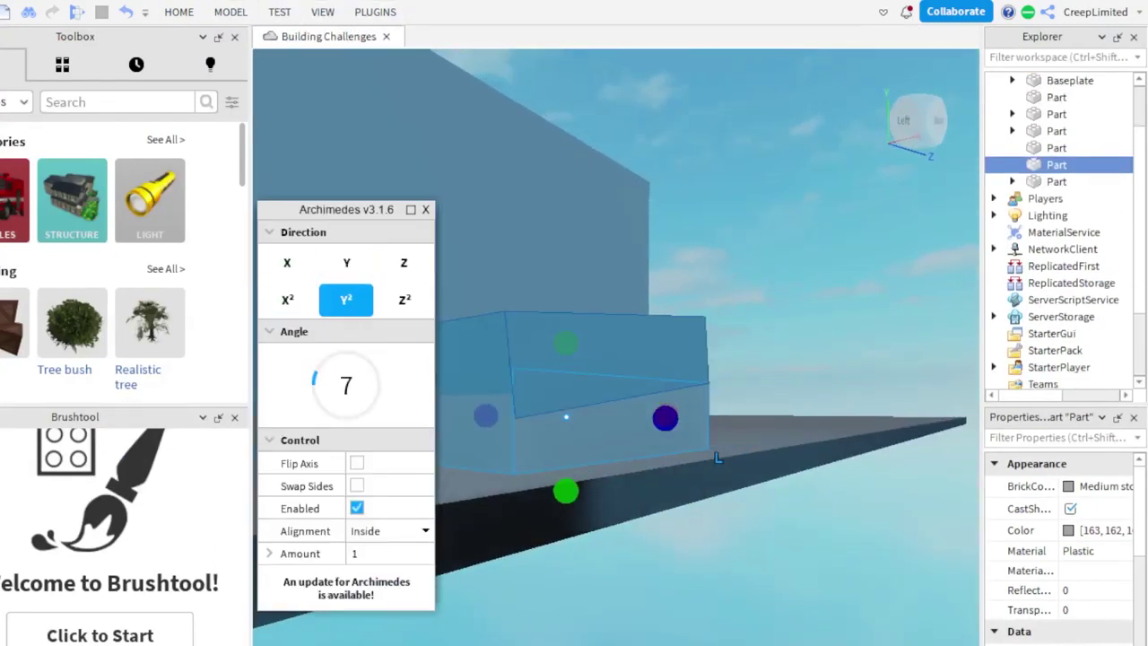
{"action": "right_click_drag", "start_coordinate": [520, 628], "coordinate": [520, 628]}
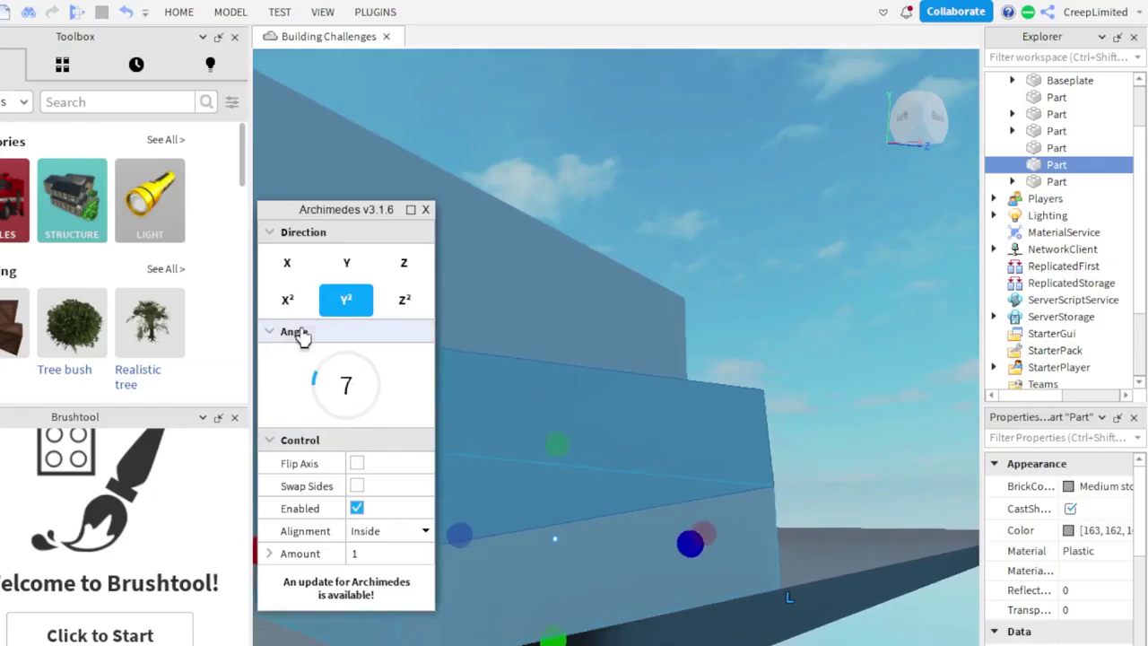
{"action": "left_click", "coordinate": [296, 300]}
{"action": "left_click", "coordinate": [322, 384]}
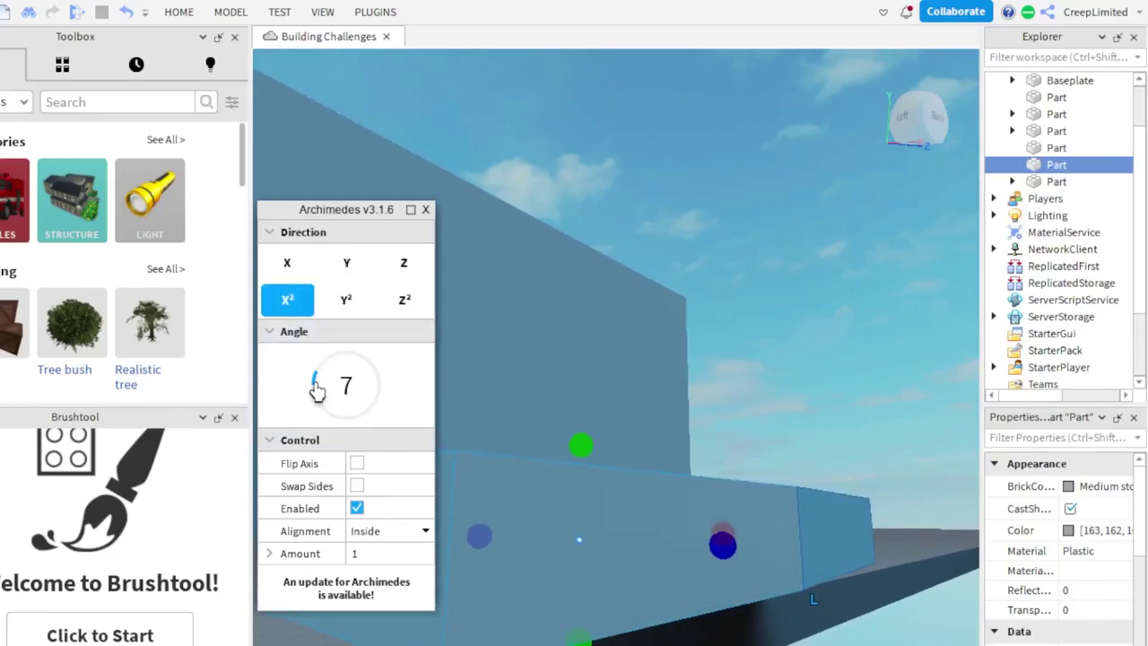
Set the Archimedes direction to Y with Flip Axis on and the angle to 74
{"action": "right_click_drag", "start_coordinate": [683, 470], "coordinate": [652, 491]}
{"action": "key", "text": "d"}
{"action": "left_click", "coordinate": [287, 269]}
{"action": "left_click", "coordinate": [346, 264]}
{"action": "left_click_drag", "start_coordinate": [315, 383], "coordinate": [333, 448]}
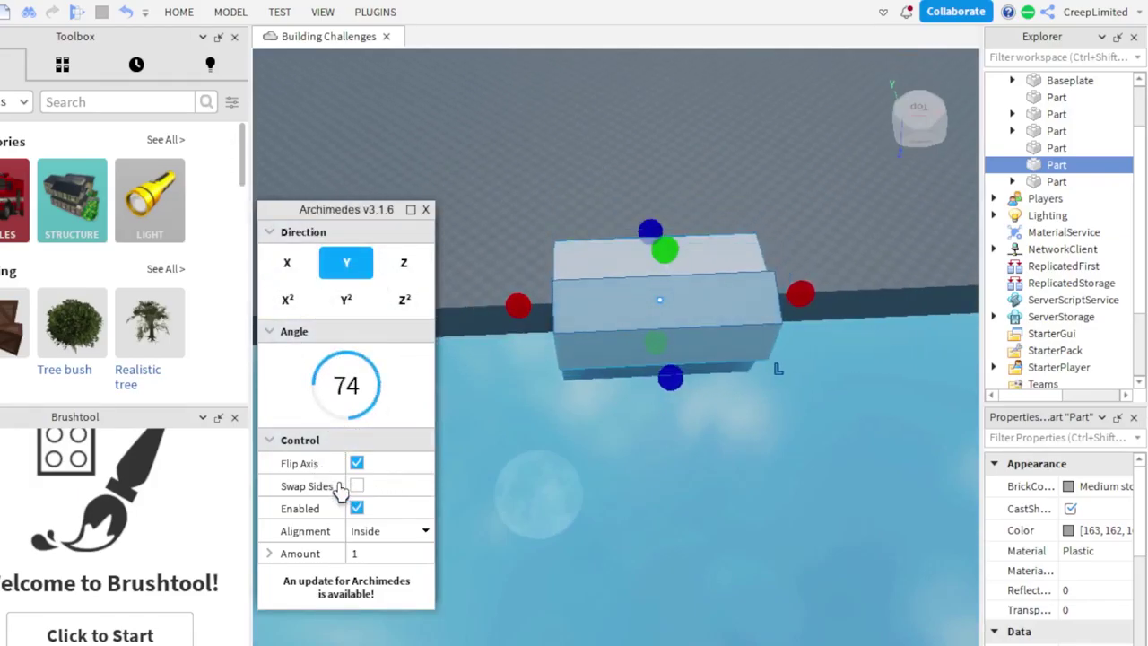
Turn Swap Sides on and Flip Axis off in Archimedes, and set the angle to 94
{"action": "left_click", "coordinate": [357, 486]}
{"action": "right_click_drag", "start_coordinate": [506, 409], "coordinate": [717, 314]}
{"action": "key", "text": "a"}
{"action": "left_click_drag", "start_coordinate": [351, 416], "coordinate": [282, 445]}
{"action": "left_click", "coordinate": [357, 463]}
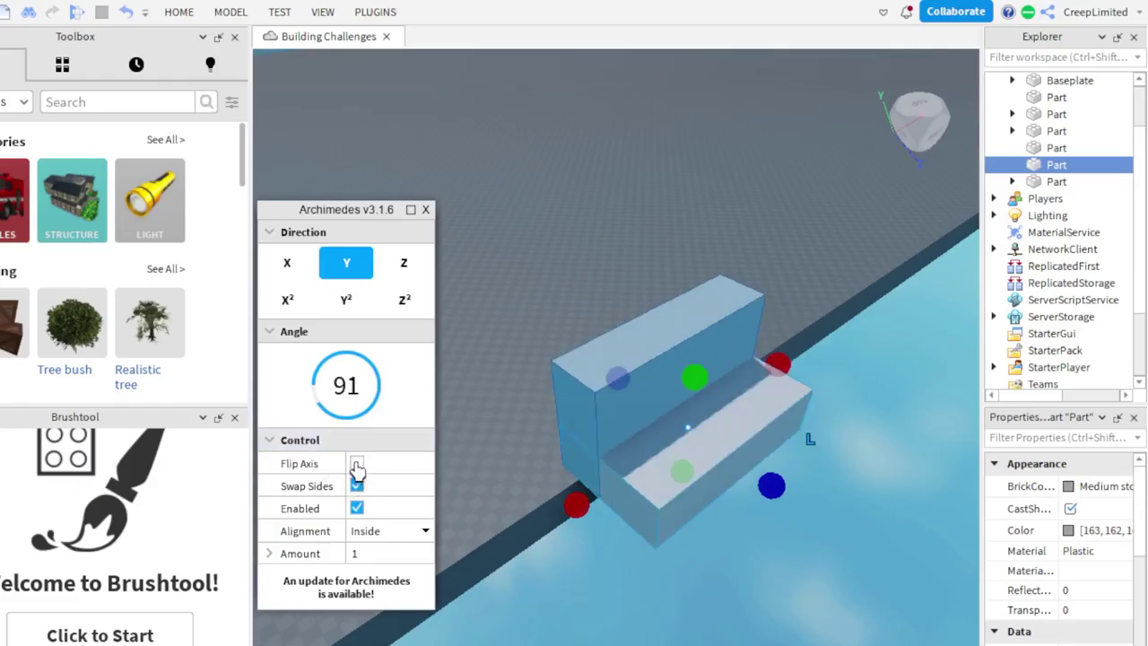
{"action": "left_click_drag", "start_coordinate": [319, 405], "coordinate": [283, 423]}
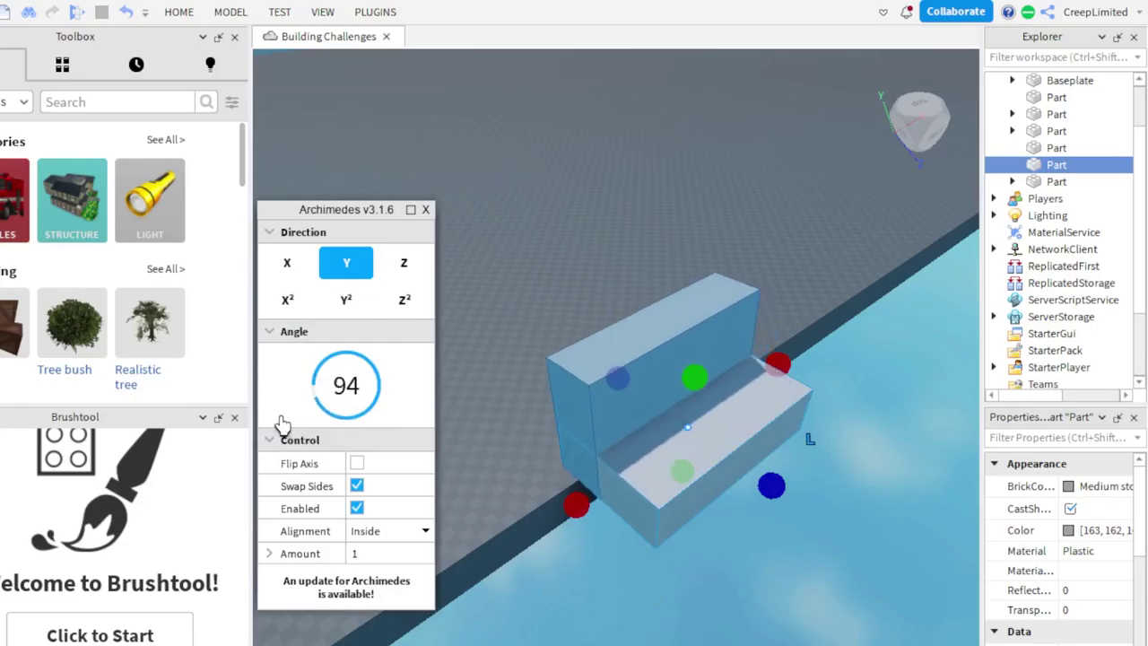
Render the upright segment from the block at angle 94 and delete the rendered segment
{"action": "key", "text": "w"}
{"action": "right_click_drag", "start_coordinate": [647, 540], "coordinate": [683, 513]}
{"action": "scroll", "coordinate": [684, 513], "scroll_direction": "down", "scroll_amount": 10}
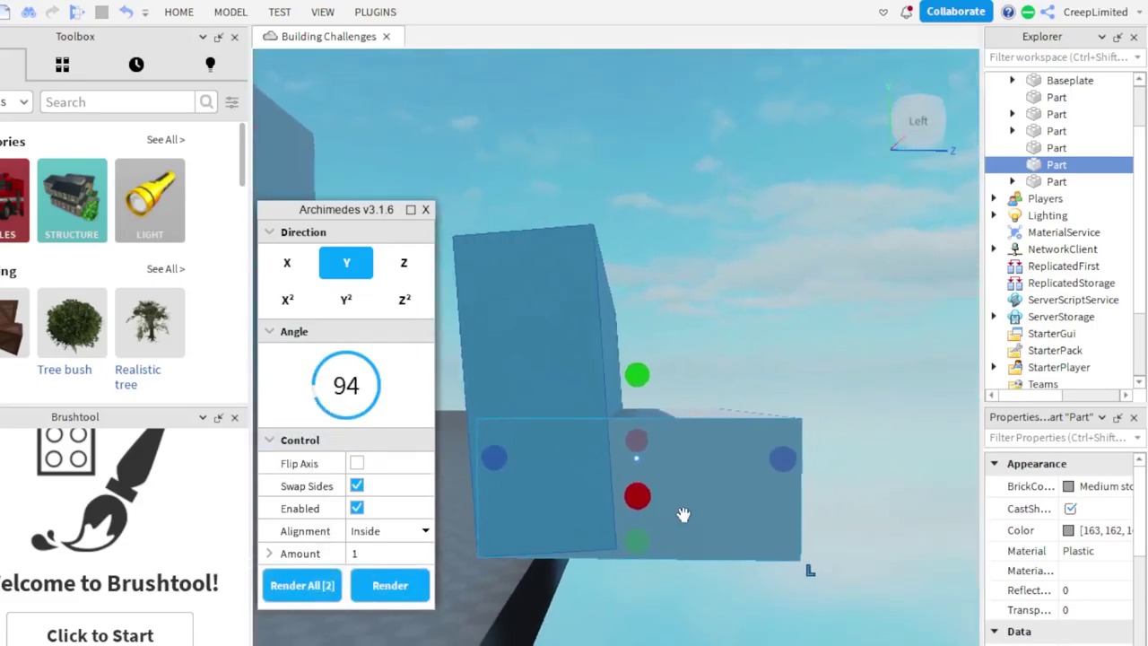
{"action": "left_click", "coordinate": [371, 586]}
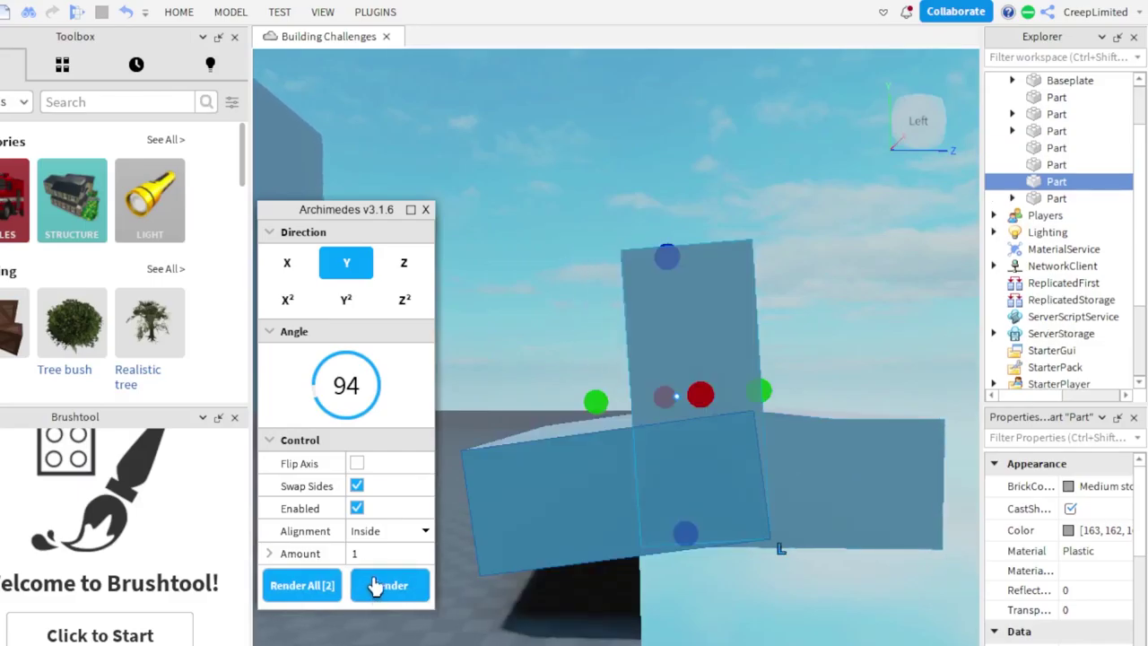
{"action": "key", "text": "Delete"}
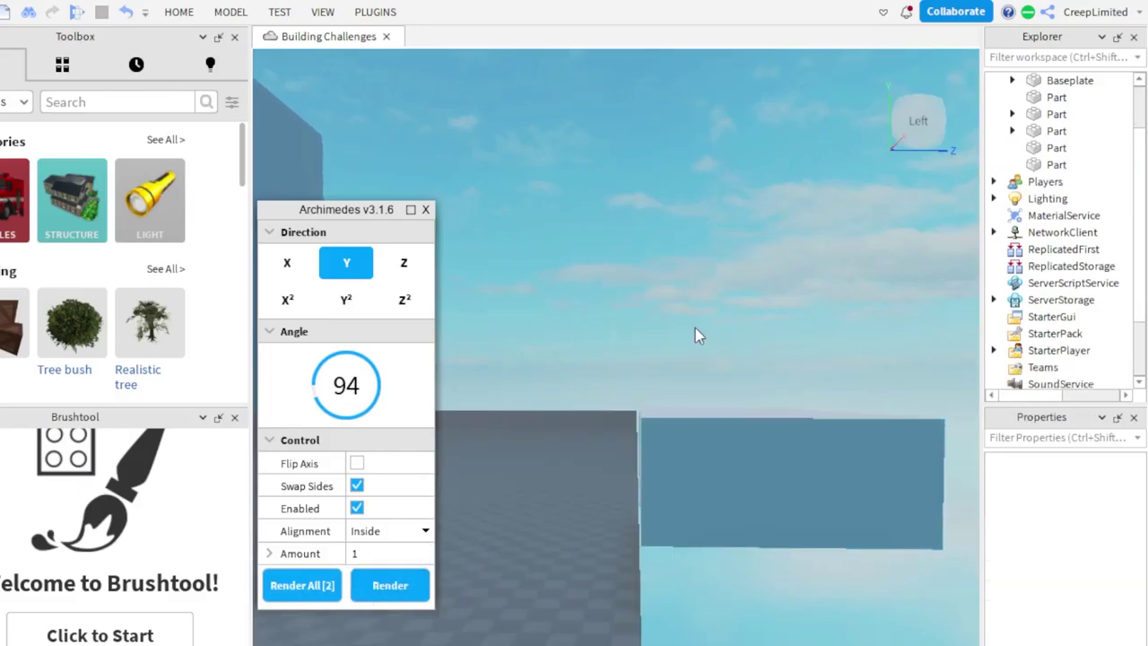
Reselect the original block and render segments in direction Z with Flip Axis on, bending down off the baseplate's edge
{"action": "left_click", "coordinate": [702, 442]}
{"action": "key", "text": "w"}
{"action": "key", "text": "d"}
{"action": "key", "text": "w"}
{"action": "key", "text": "d"}
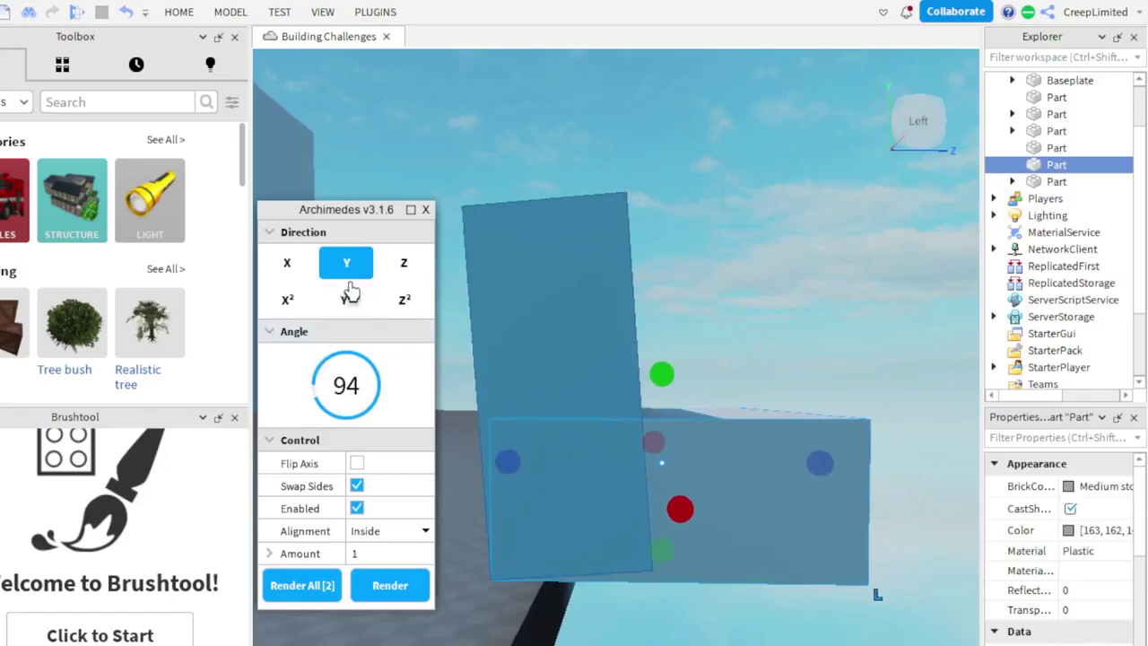
{"action": "key", "text": "a"}
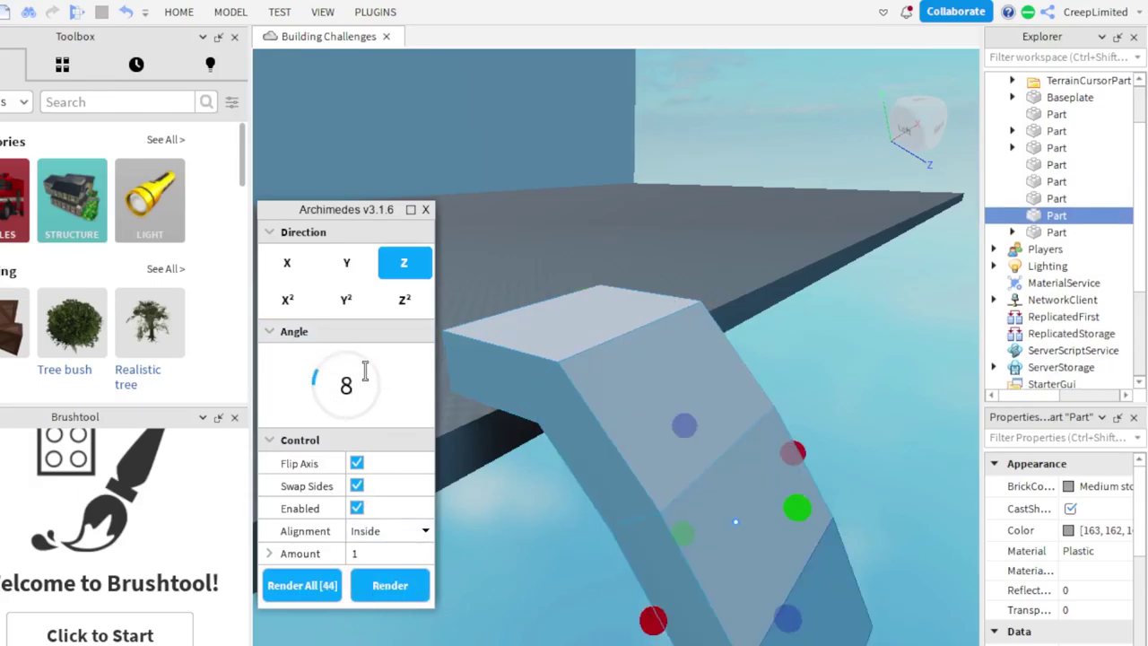
Turn Flip Axis off, set the angle to 19, and render segments curving the ramp's lower end back towards level
{"action": "left_click", "coordinate": [348, 444]}
{"action": "left_click", "coordinate": [300, 440]}
{"action": "left_click", "coordinate": [356, 463]}
{"action": "left_click_drag", "start_coordinate": [351, 355], "coordinate": [377, 366]}
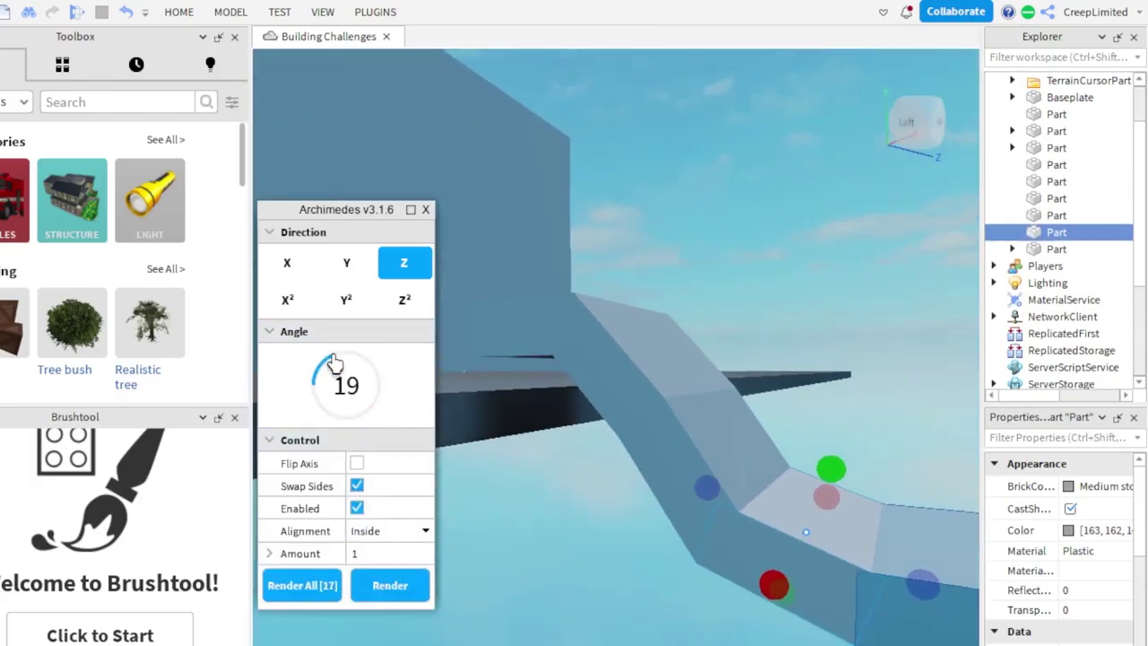
{"action": "left_click", "coordinate": [472, 358]}
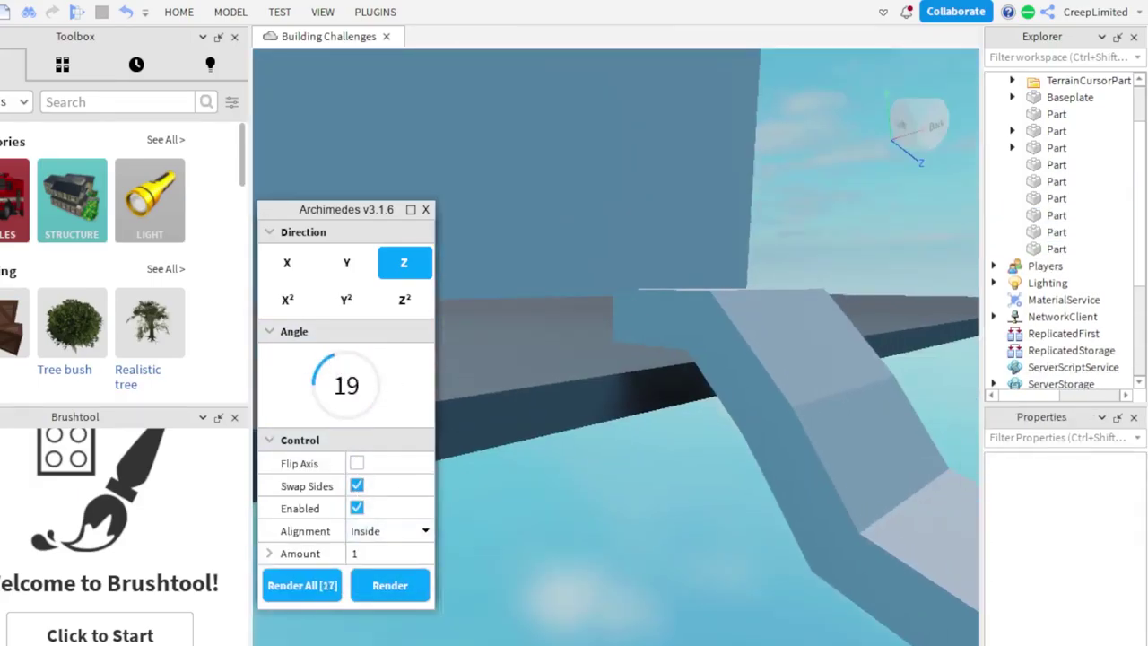
Examine the curved ramp from the side, from underneath and from its far side
{"action": "right_click_drag", "start_coordinate": [616, 347], "coordinate": [545, 381]}
{"action": "right_click_drag", "start_coordinate": [607, 463], "coordinate": [581, 481]}
{"action": "key", "text": "w"}
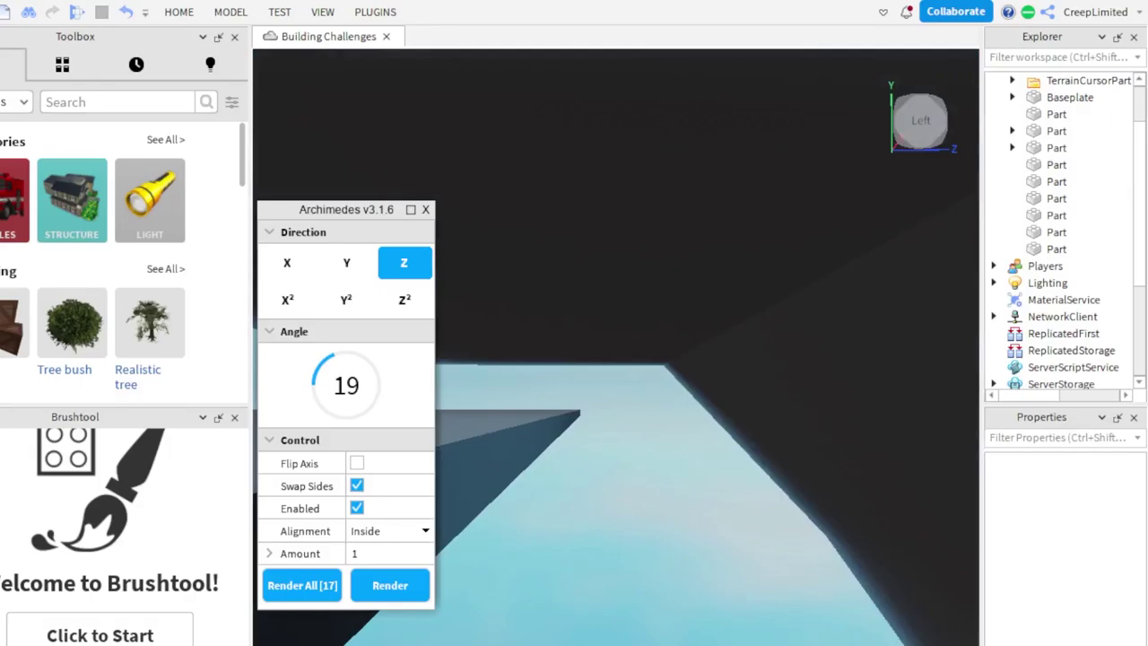
{"action": "right_click_drag", "start_coordinate": [498, 455], "coordinate": [482, 453]}
{"action": "key", "text": "w"}
{"action": "key", "text": "s"}
{"action": "key", "text": "s"}
{"action": "key", "text": "w"}
{"action": "key", "text": "s"}
{"action": "right_click_drag", "start_coordinate": [789, 621], "coordinate": [740, 594]}
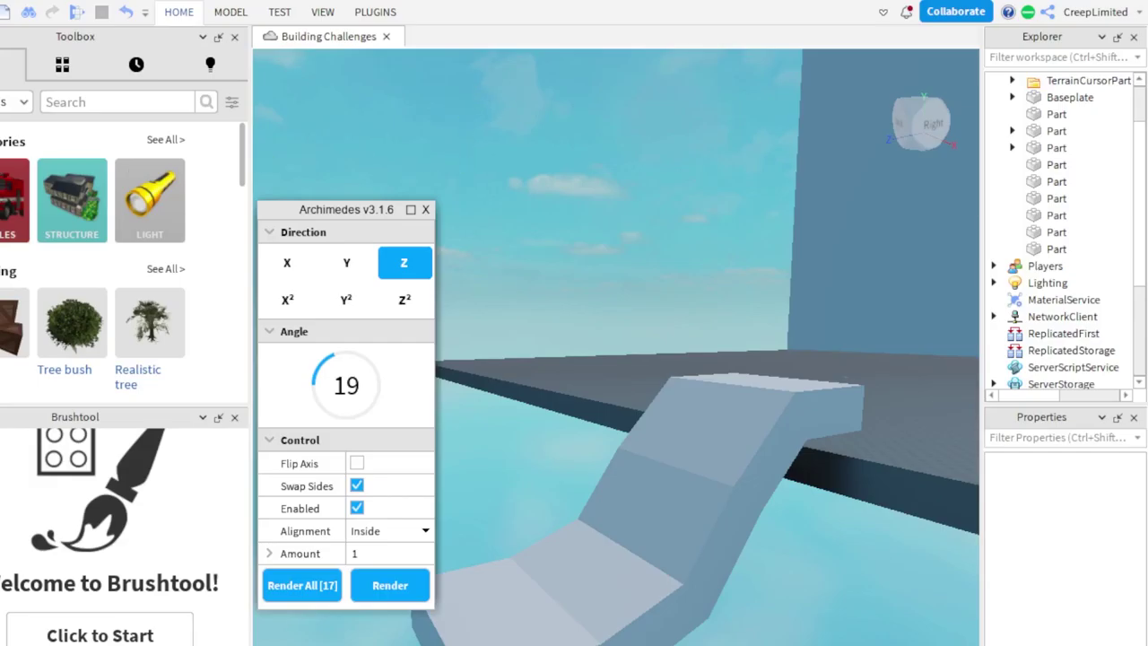
Close the Archimedes window and select all five ramp segments together
{"action": "left_click_drag", "start_coordinate": [450, 89], "coordinate": [556, 529]}
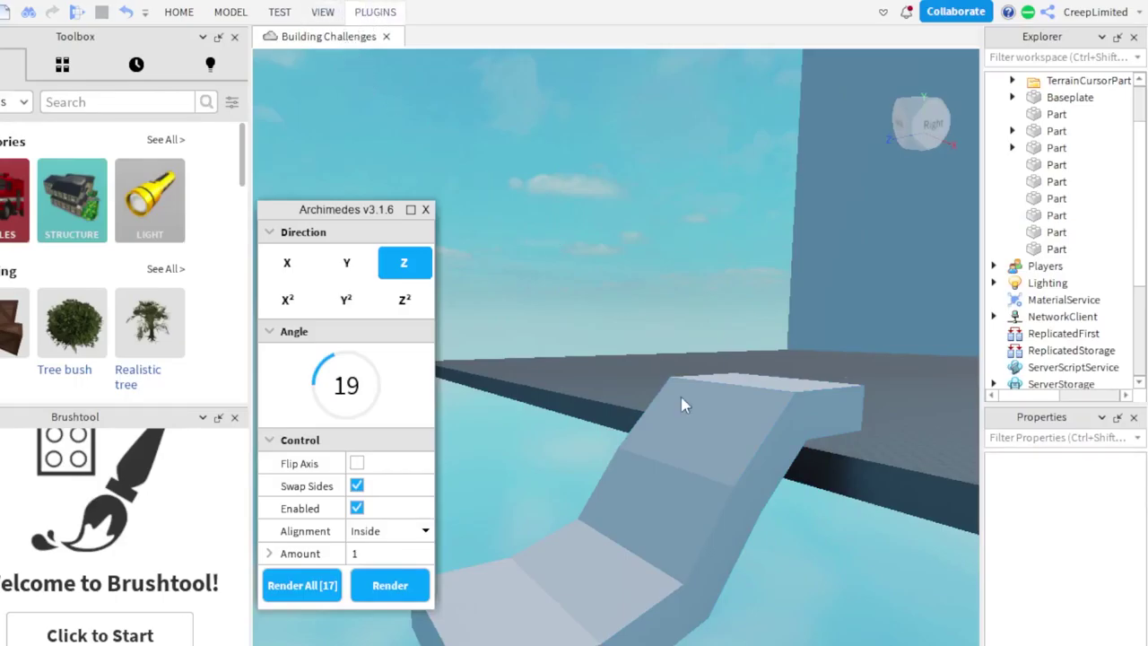
{"action": "left_click", "coordinate": [426, 210]}
{"action": "right_click_drag", "start_coordinate": [444, 226], "coordinate": [475, 245]}
{"action": "key", "text": "d"}
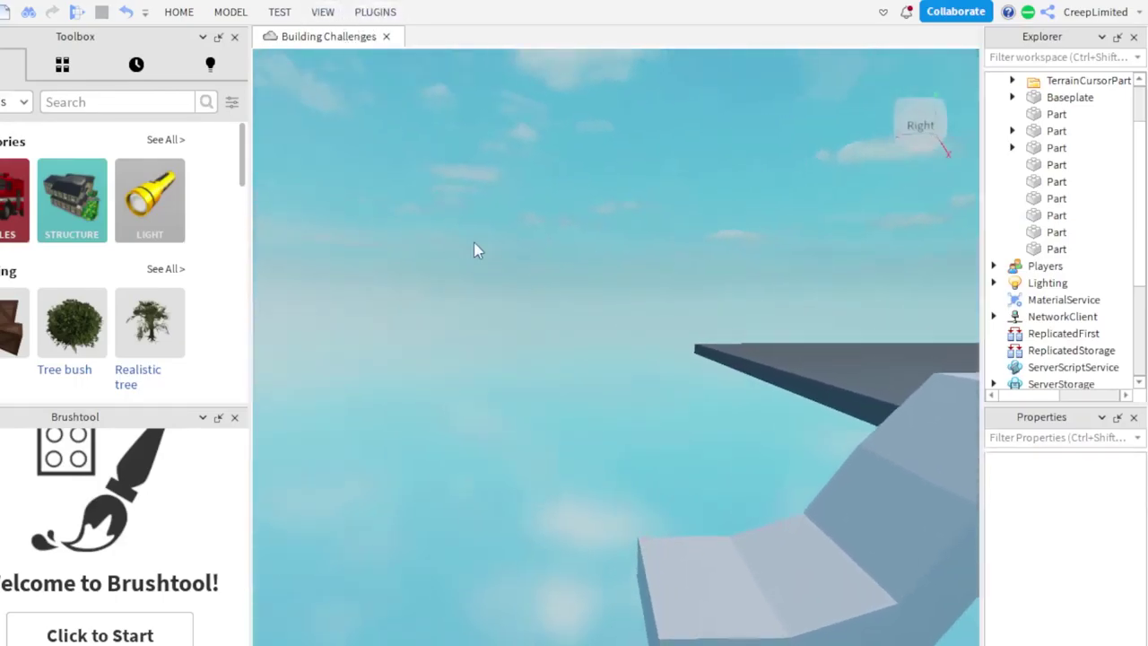
{"action": "left_click_drag", "start_coordinate": [488, 331], "coordinate": [921, 645]}
{"action": "key", "text": "d"}
{"action": "key", "text": "s"}
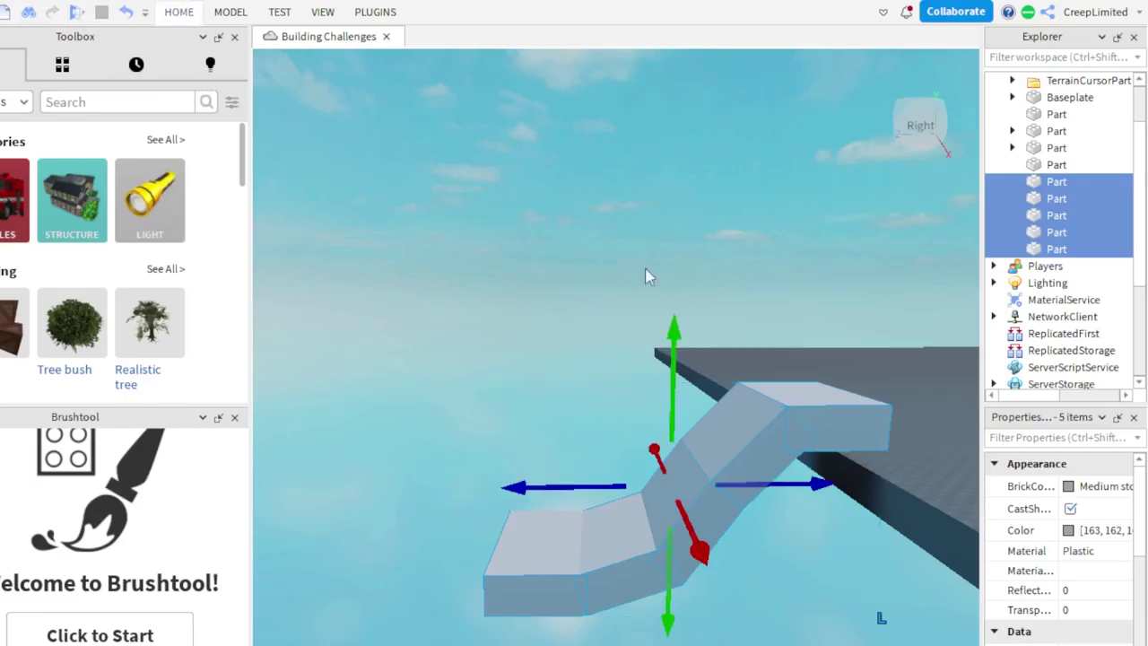
Move the five ramp segments up and inward so the ramp's upper end sits over the baseplate
{"action": "left_click_drag", "start_coordinate": [674, 338], "coordinate": [677, 190]}
{"action": "key", "text": "d"}
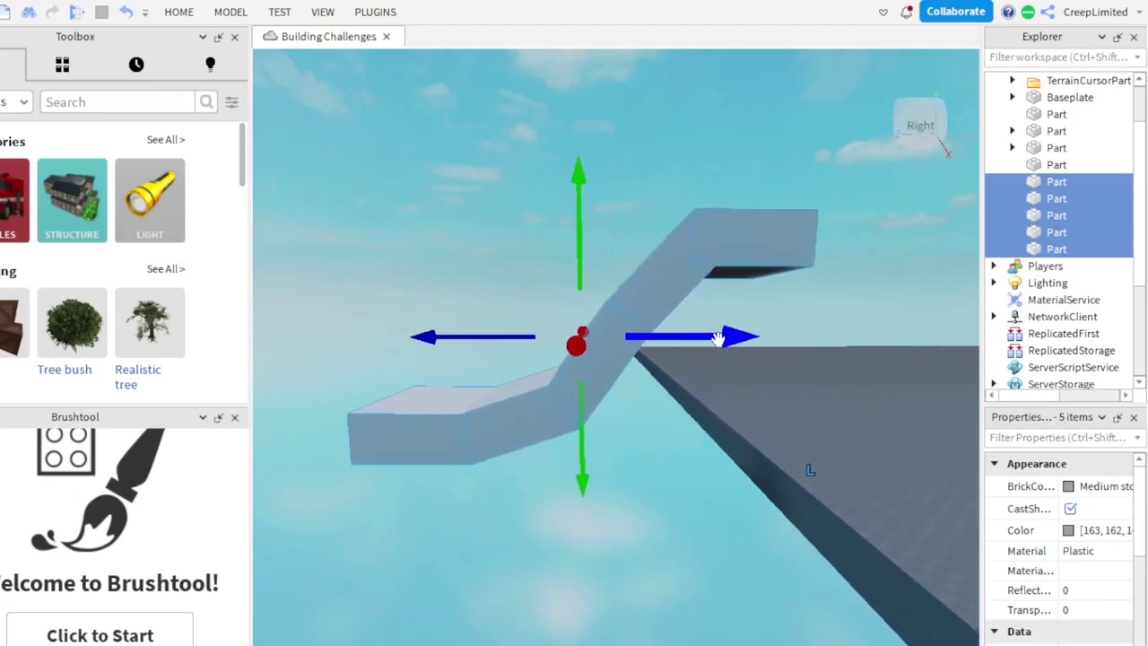
{"action": "left_click_drag", "start_coordinate": [725, 337], "coordinate": [795, 338]}
{"action": "left_click_drag", "start_coordinate": [651, 479], "coordinate": [653, 575]}
{"action": "left_click_drag", "start_coordinate": [801, 442], "coordinate": [823, 444]}
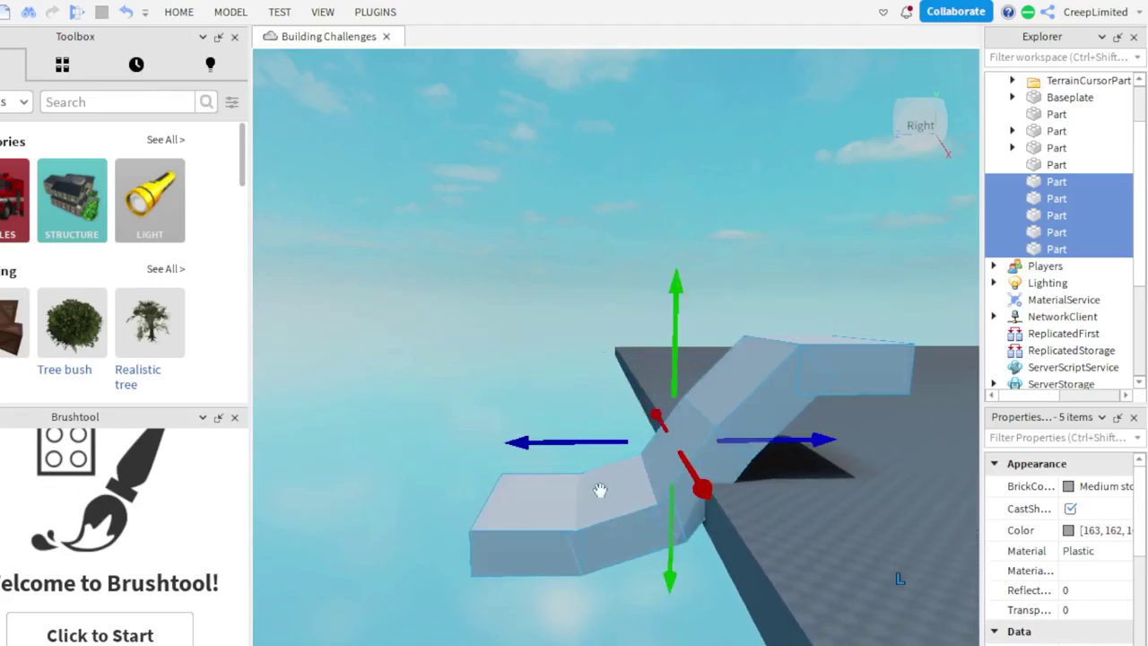
Colour the five selected ramp segments cyan
{"action": "right_click_drag", "start_coordinate": [331, 451], "coordinate": [328, 448]}
{"action": "key", "text": "a"}
{"action": "key", "text": "a"}
{"action": "right_click_drag", "start_coordinate": [418, 355], "coordinate": [418, 356]}
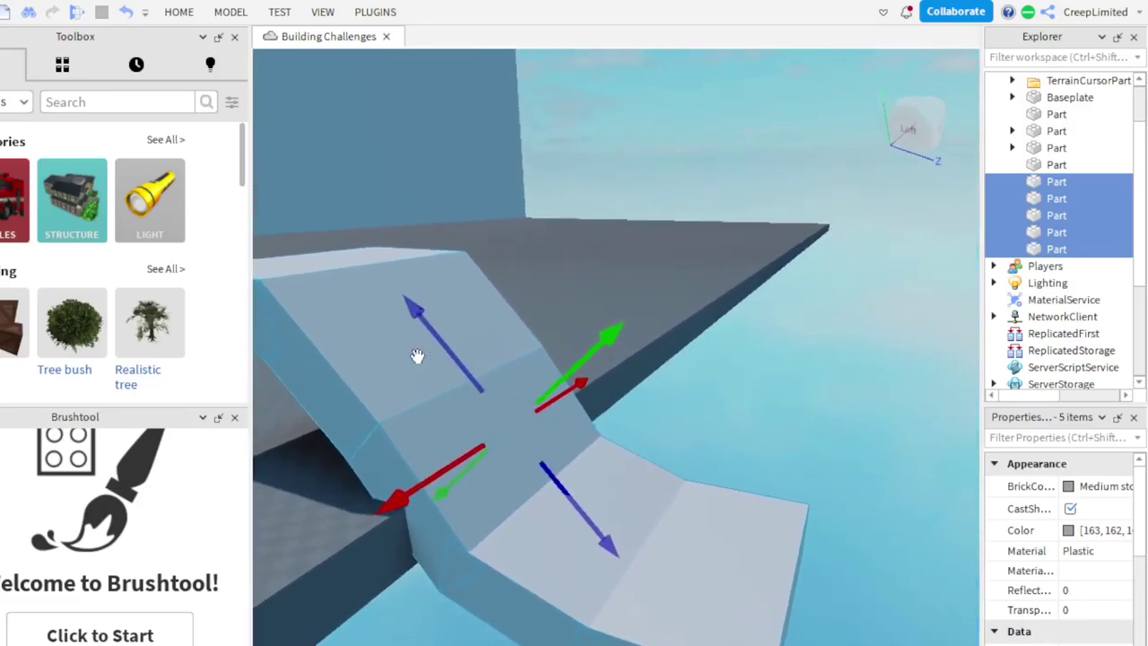
{"action": "scroll", "coordinate": [553, 409], "scroll_direction": "down", "scroll_amount": 3}
{"action": "key", "text": "w"}
{"action": "key", "text": "a"}
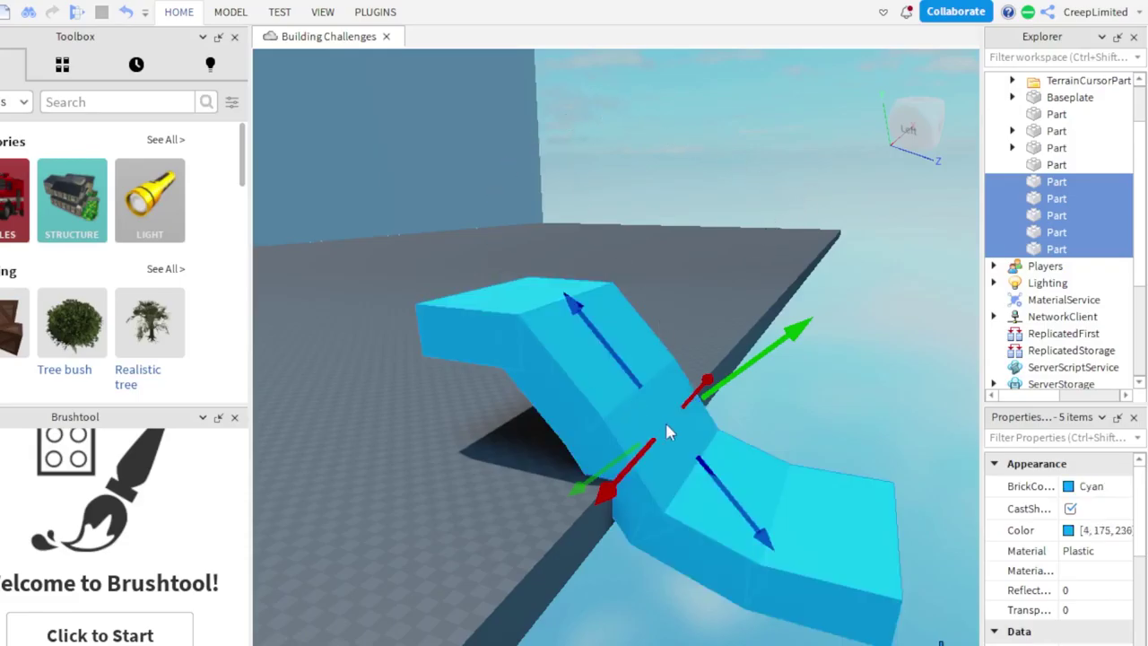
Examine the cyan ramp from both sides and above, including where it meets the baseplate's edge
{"action": "right_click_drag", "start_coordinate": [666, 425], "coordinate": [665, 424]}
{"action": "scroll", "coordinate": [400, 379], "scroll_direction": "up", "scroll_amount": 4}
{"action": "scroll", "coordinate": [418, 459], "scroll_direction": "down", "scroll_amount": 3}
{"action": "right_click_drag", "start_coordinate": [418, 459], "coordinate": [418, 459]}
{"action": "scroll", "coordinate": [418, 459], "scroll_direction": "down", "scroll_amount": 3}
{"action": "scroll", "coordinate": [419, 459], "scroll_direction": "up", "scroll_amount": 4}
{"action": "right_click_drag", "start_coordinate": [486, 427], "coordinate": [487, 429]}
{"action": "scroll", "coordinate": [487, 429], "scroll_direction": "down", "scroll_amount": 3}
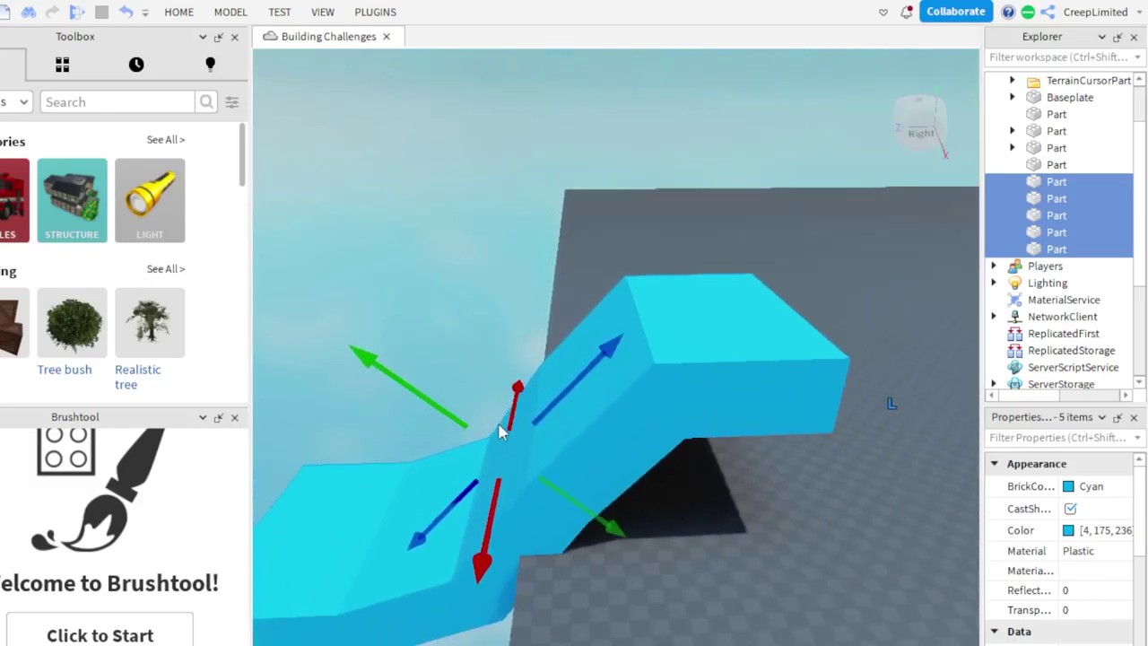
{"action": "left_click_drag", "start_coordinate": [610, 389], "coordinate": [729, 380]}
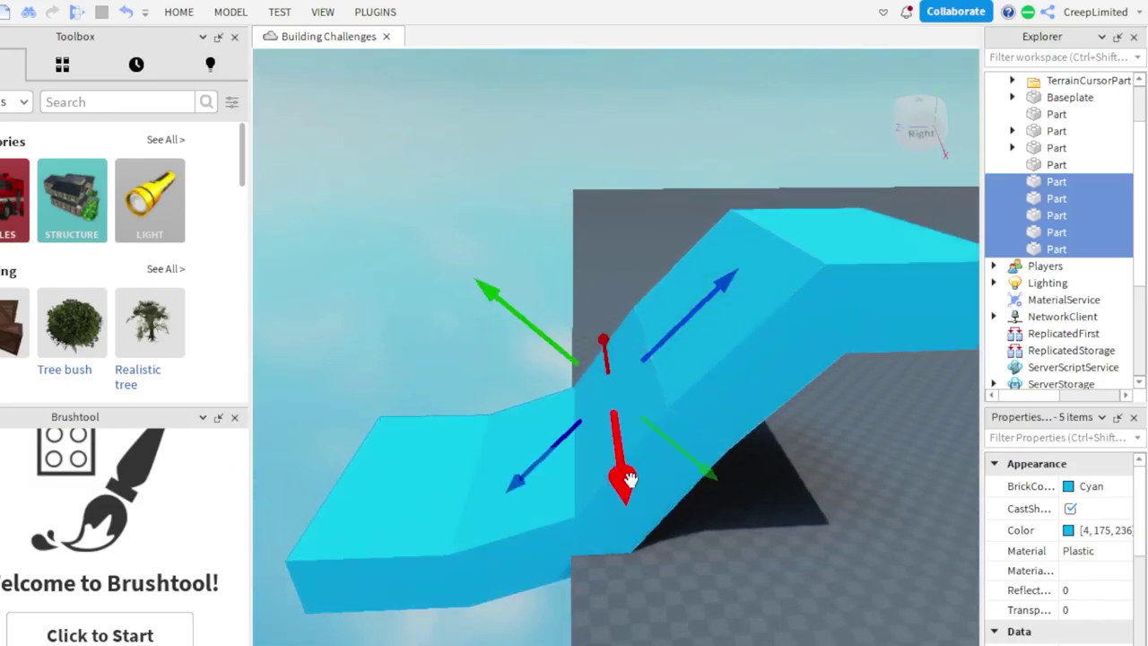
{"action": "right_click_drag", "start_coordinate": [631, 469], "coordinate": [631, 467]}
{"action": "left_click_drag", "start_coordinate": [431, 384], "coordinate": [477, 411]}
{"action": "scroll", "coordinate": [499, 416], "scroll_direction": "down", "scroll_amount": 6}
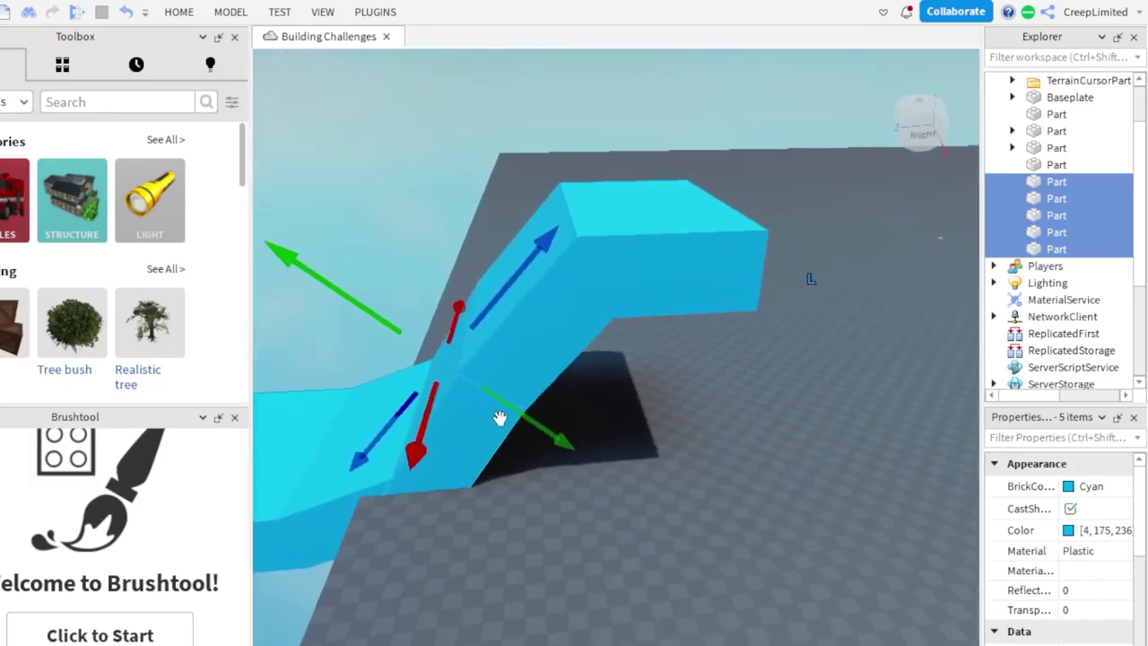
{"action": "scroll", "coordinate": [432, 211], "scroll_direction": "up", "scroll_amount": 3}
{"action": "scroll", "coordinate": [468, 258], "scroll_direction": "up", "scroll_amount": 3}
{"action": "right_click_drag", "start_coordinate": [468, 259], "coordinate": [430, 260]}
{"action": "key", "text": "w"}
{"action": "key", "text": "a"}
{"action": "scroll", "coordinate": [405, 456], "scroll_direction": "down", "scroll_amount": 2}
{"action": "right_click_drag", "start_coordinate": [404, 457], "coordinate": [377, 460]}
{"action": "scroll", "coordinate": [362, 457], "scroll_direction": "down", "scroll_amount": 4}
{"action": "key", "text": "d"}
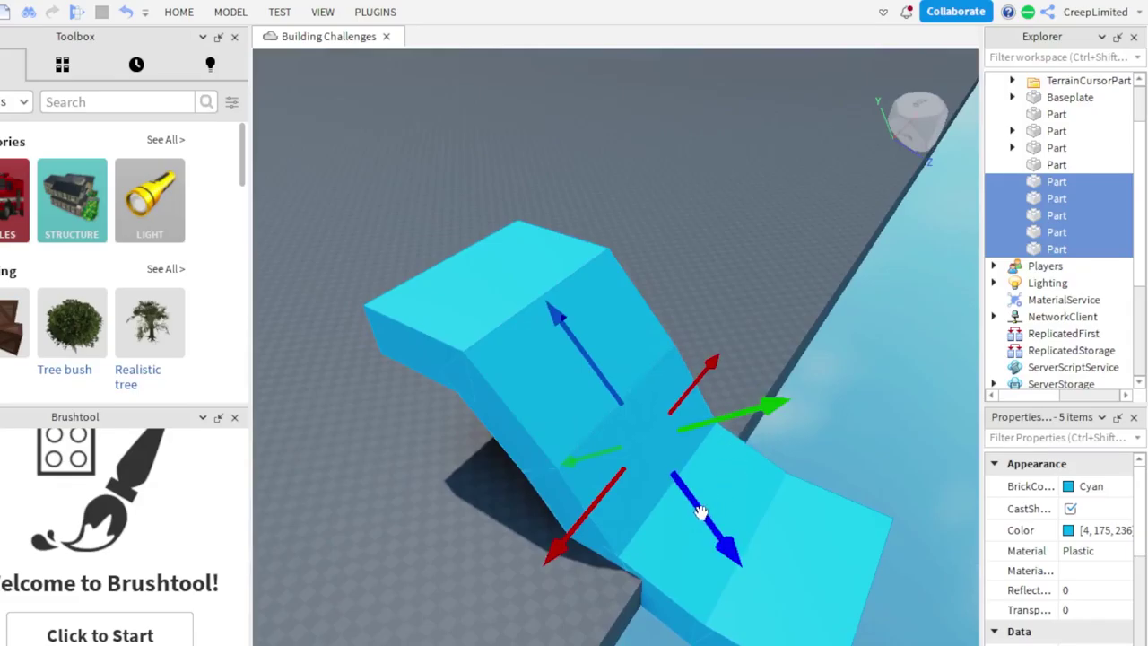
{"action": "right_click_drag", "start_coordinate": [565, 436], "coordinate": [564, 425]}
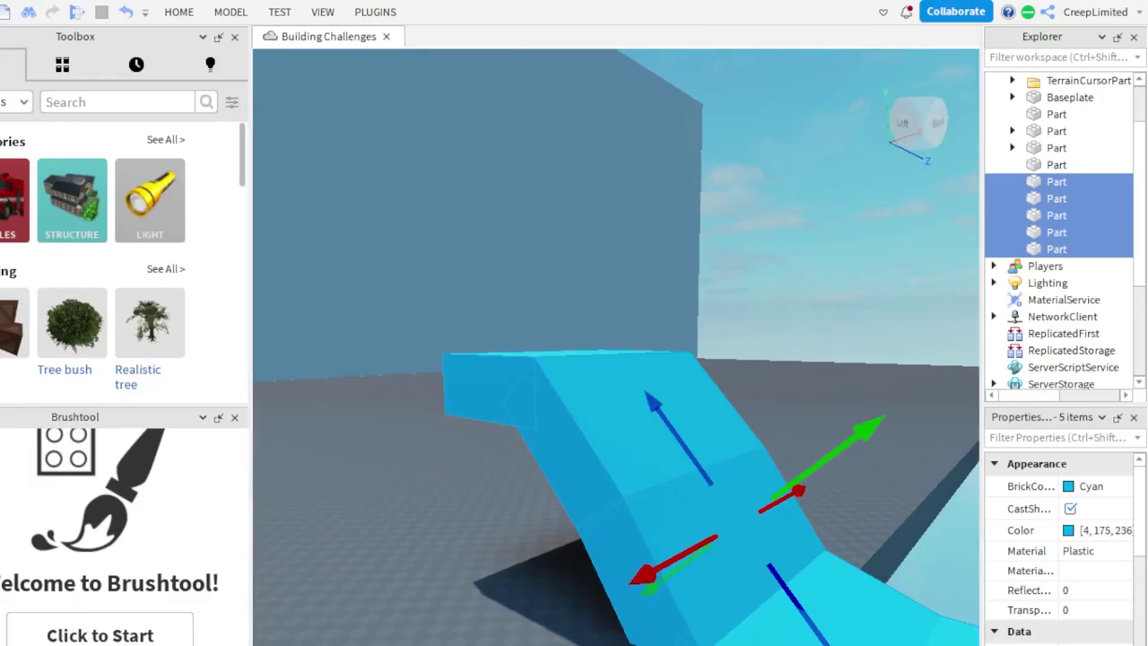
Raise the five selected ramp segments slightly and shift them farther inward over the baseplate
{"action": "right_click_drag", "start_coordinate": [463, 550], "coordinate": [468, 547]}
{"action": "key", "text": "a"}
{"action": "scroll", "coordinate": [472, 548], "scroll_direction": "down", "scroll_amount": 2}
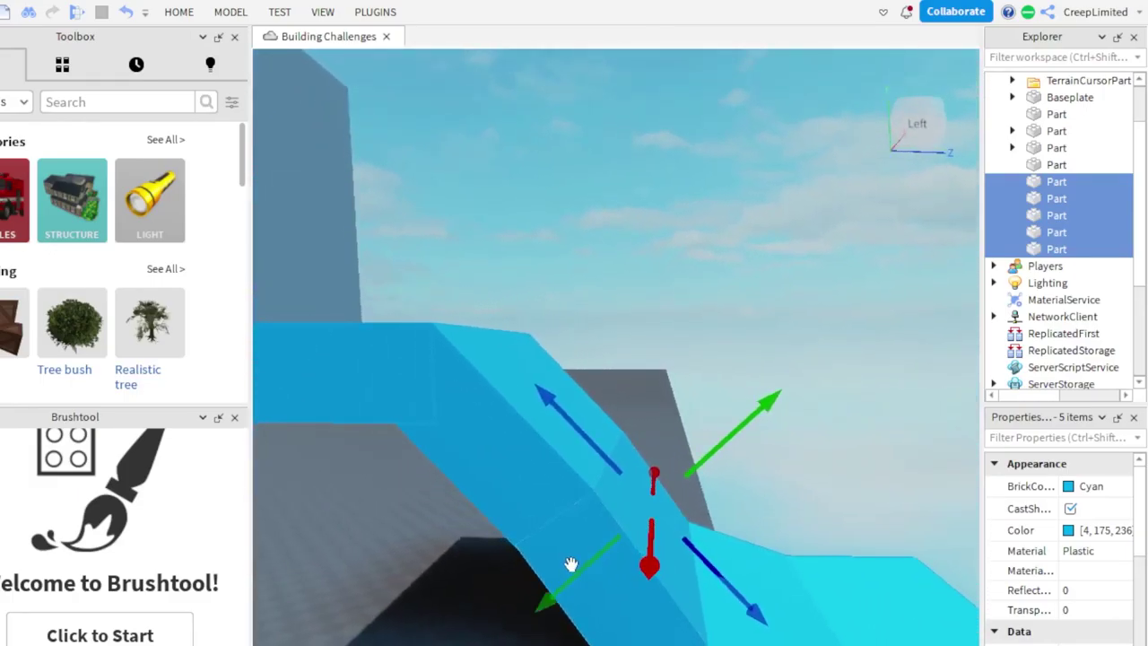
{"action": "left_click_drag", "start_coordinate": [599, 562], "coordinate": [597, 532]}
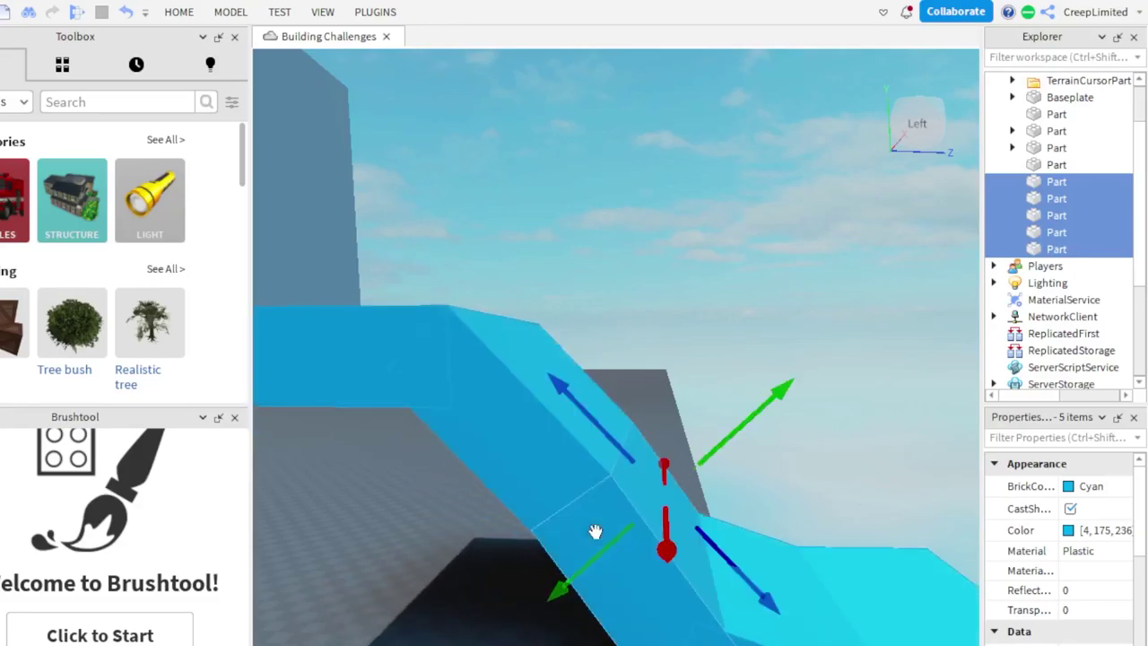
{"action": "key", "text": "d"}
{"action": "left_click_drag", "start_coordinate": [719, 564], "coordinate": [656, 552]}
{"action": "mouse_move", "coordinate": [674, 395]}
{"action": "left_mouse_down"}
{"action": "mouse_move", "coordinate": [651, 416]}
{"action": "mouse_move", "coordinate": [661, 408]}
{"action": "left_mouse_up"}
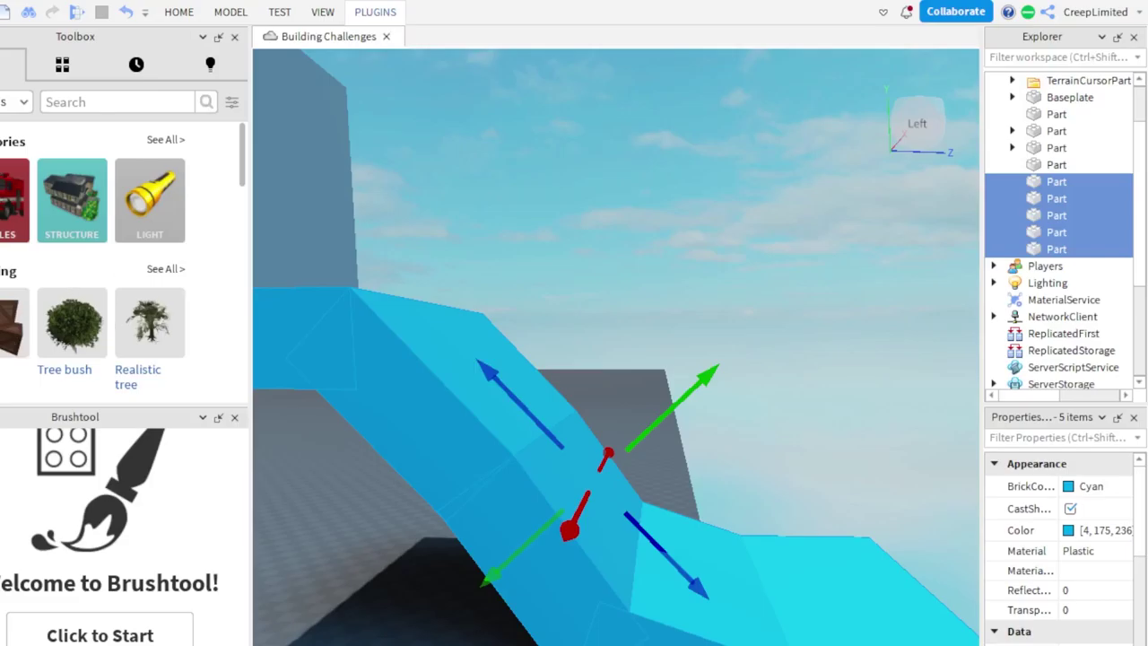
Duplicate the five ramp segments and place the copies directly alongside the originals to widen the ramp
{"action": "right_click_drag", "start_coordinate": [702, 497], "coordinate": [636, 505]}
{"action": "key", "text": "d"}
{"action": "scroll", "coordinate": [1049, 560], "scroll_direction": "down", "scroll_amount": 2}
{"action": "scroll", "coordinate": [1051, 560], "scroll_direction": "up", "scroll_amount": 3}
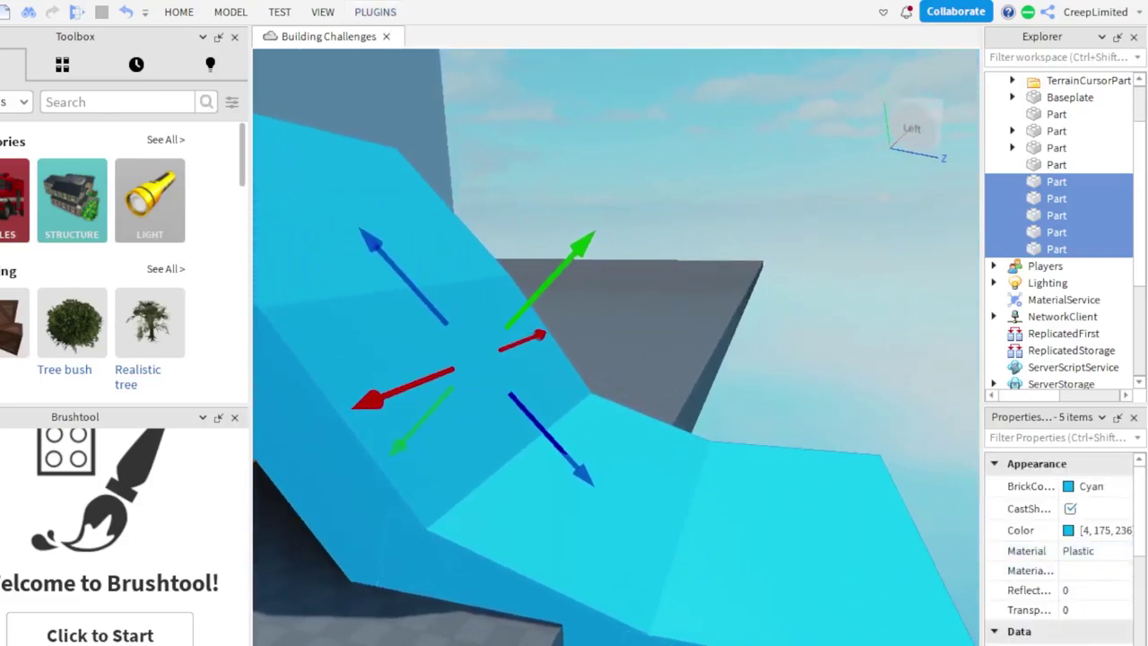
{"action": "right_click_drag", "start_coordinate": [646, 633], "coordinate": [667, 522]}
{"action": "key", "text": "d"}
{"action": "key", "text": "ctrl+d"}
{"action": "scroll", "coordinate": [640, 622], "scroll_direction": "up", "scroll_amount": 2}
{"action": "left_click_drag", "start_coordinate": [723, 404], "coordinate": [801, 429]}
{"action": "key", "text": "d"}
{"action": "key", "text": "a"}
{"action": "scroll", "coordinate": [709, 526], "scroll_direction": "up", "scroll_amount": 2}
{"action": "right_click_drag", "start_coordinate": [709, 525], "coordinate": [683, 529]}
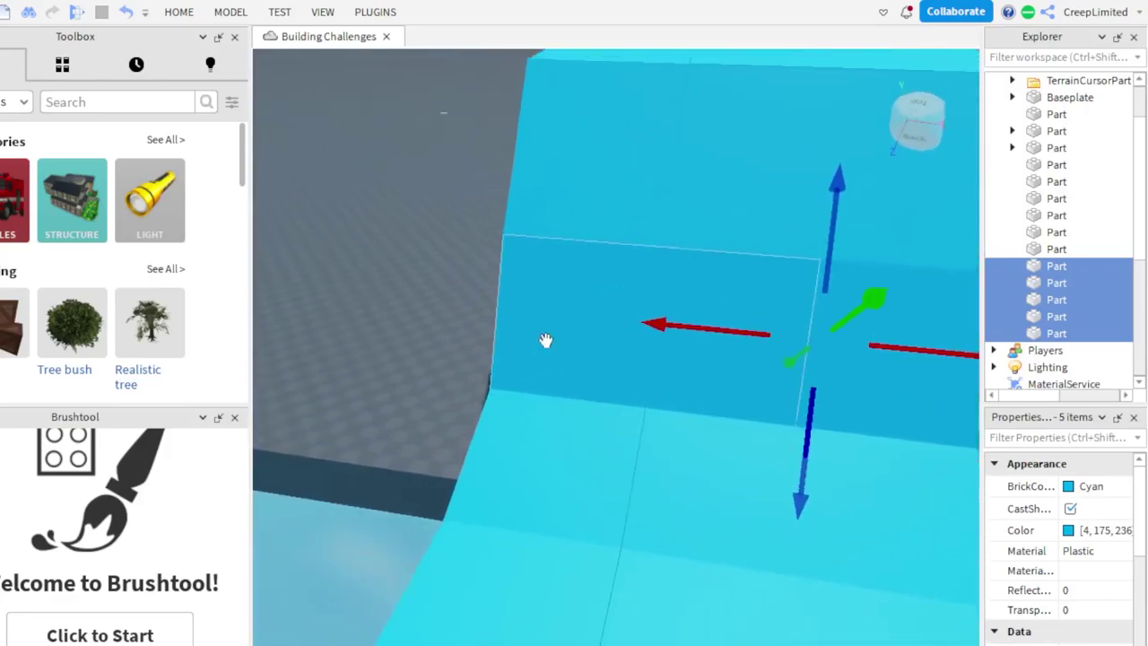
Insert small cyan block parts at the side of the widened ramp
{"action": "left_click", "coordinate": [485, 291]}
{"action": "key", "text": "s"}
{"action": "right_click_drag", "start_coordinate": [484, 290], "coordinate": [497, 288]}
{"action": "key", "text": "w"}
{"action": "key", "text": "d"}
{"action": "scroll", "coordinate": [583, 427], "scroll_direction": "down", "scroll_amount": 1}
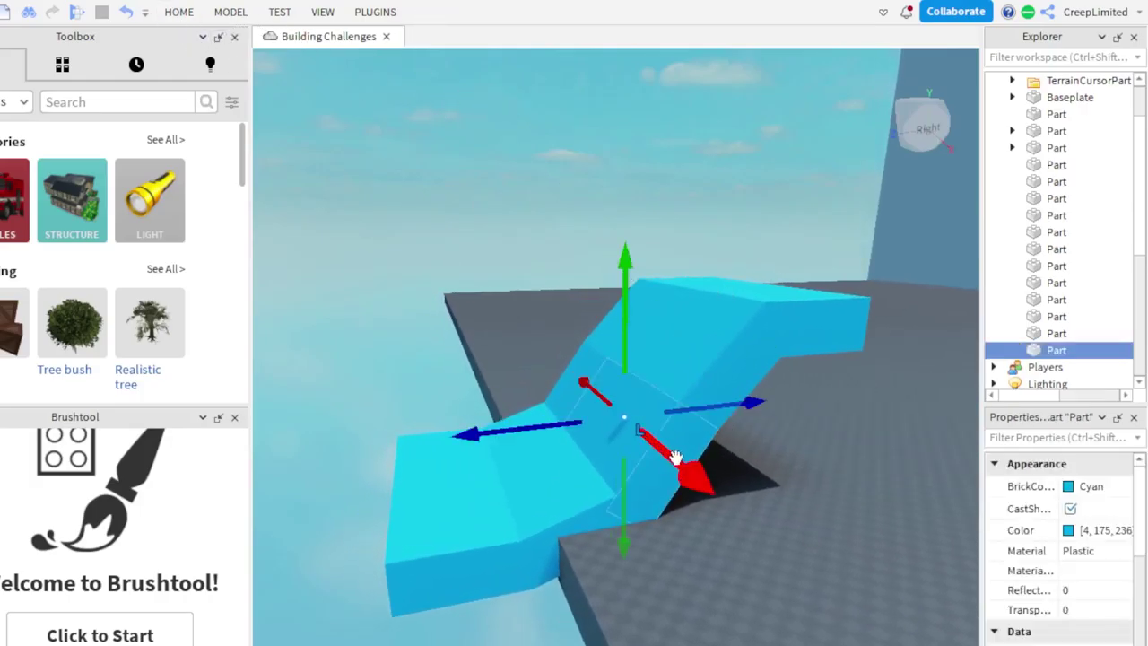
{"action": "right_click_drag", "start_coordinate": [773, 579], "coordinate": [777, 578]}
{"action": "scroll", "coordinate": [640, 508], "scroll_direction": "up", "scroll_amount": 3}
{"action": "scroll", "coordinate": [584, 428], "scroll_direction": "down", "scroll_amount": 2}
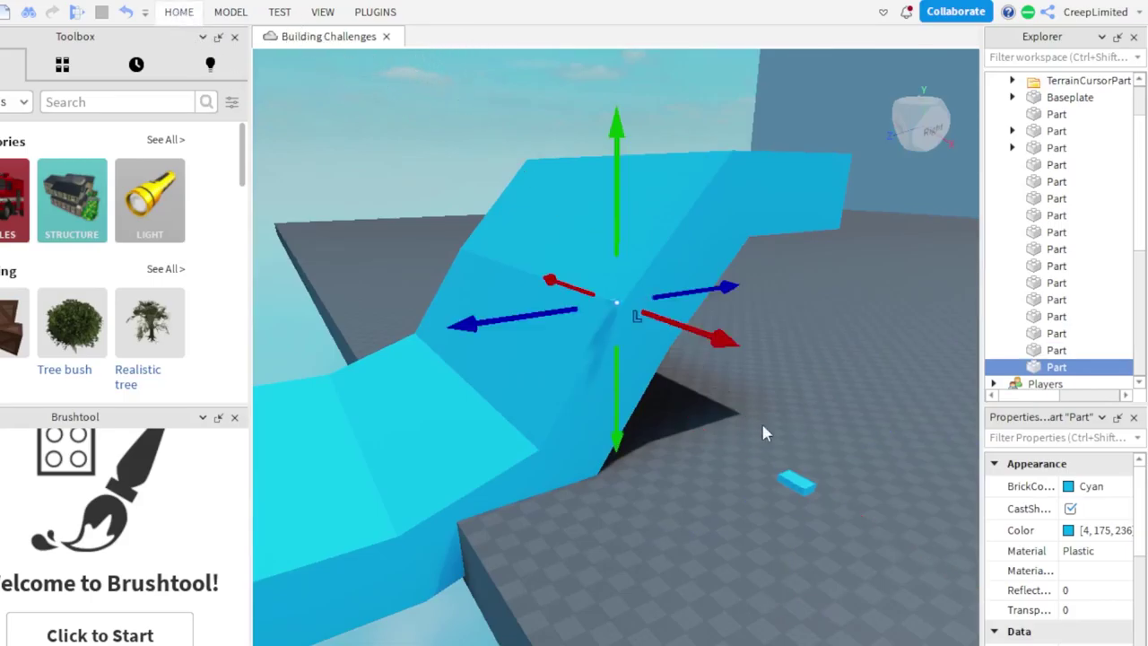
Move the small cyan block from the baseplate's surface to the baseplate's edge beside the ramp
{"action": "left_click", "coordinate": [801, 489]}
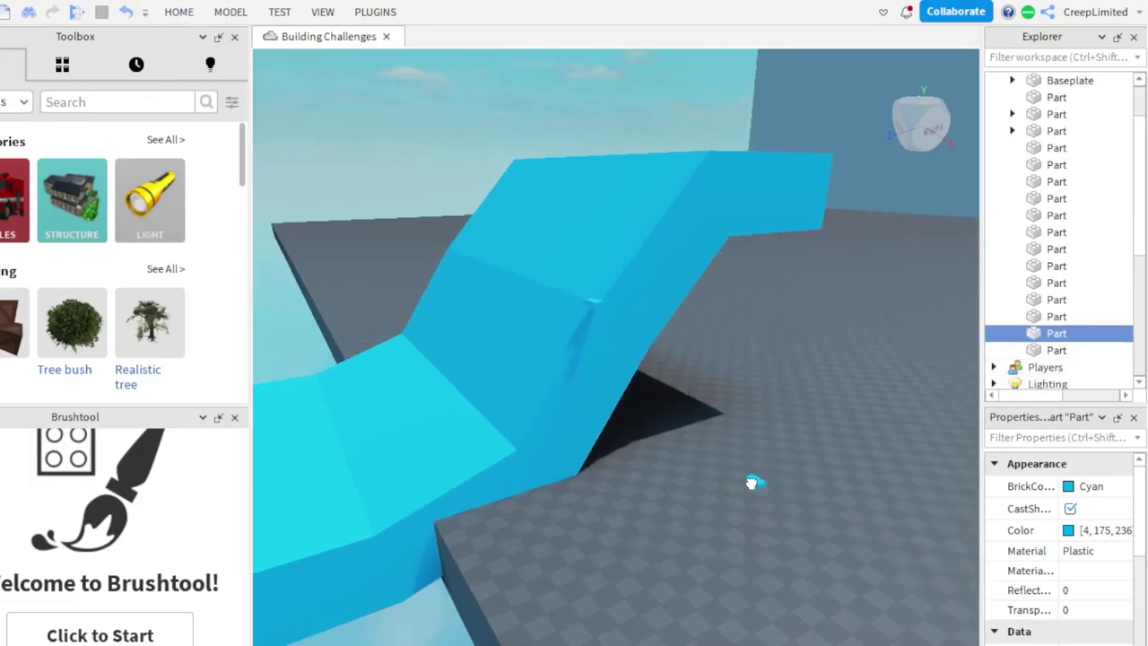
{"action": "left_click_drag", "start_coordinate": [695, 586], "coordinate": [526, 533]}
{"action": "key", "text": "w"}
{"action": "right_click_drag", "start_coordinate": [526, 533], "coordinate": [524, 528]}
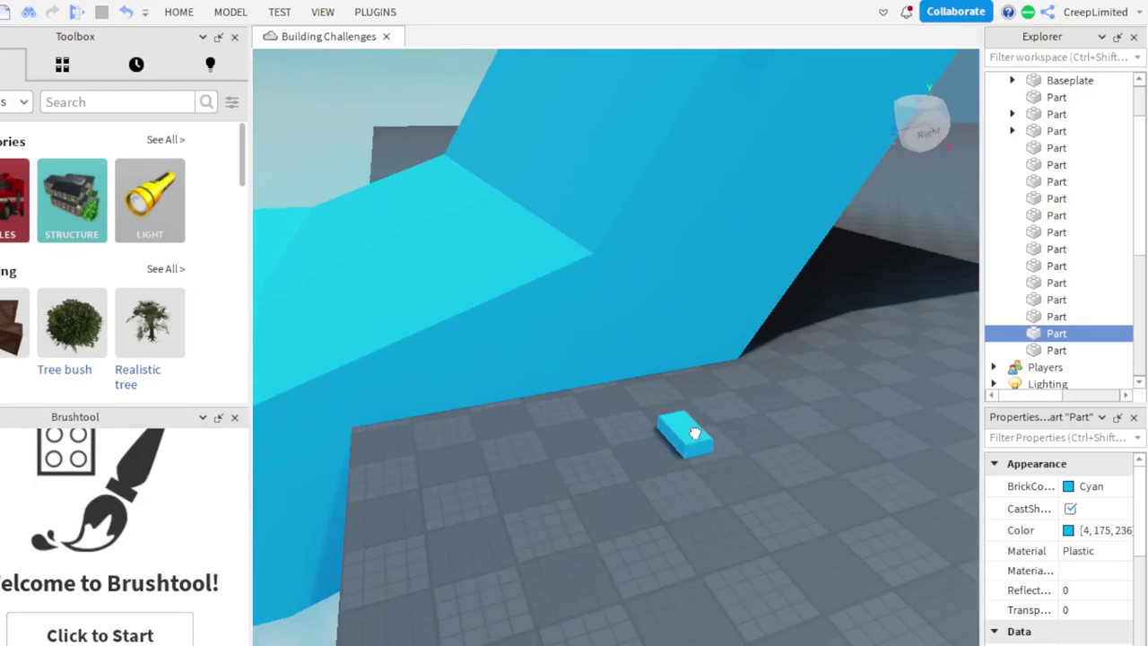
{"action": "key", "text": "a"}
{"action": "left_click_drag", "start_coordinate": [694, 435], "coordinate": [645, 420]}
{"action": "right_click_drag", "start_coordinate": [646, 446], "coordinate": [648, 453]}
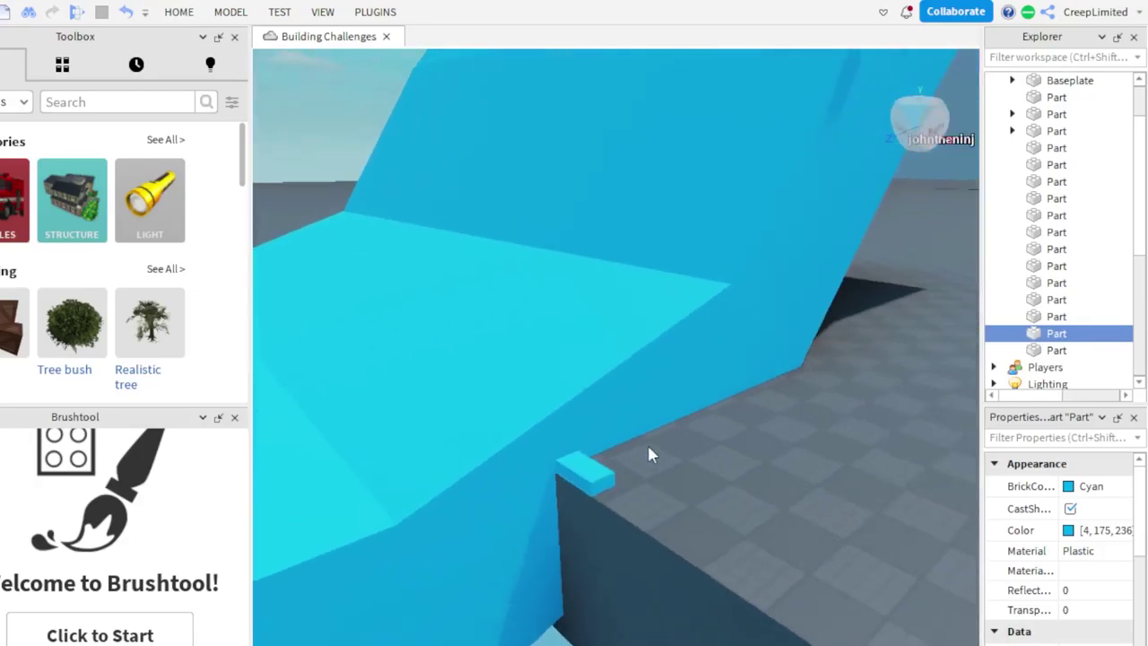
{"action": "key", "text": "a"}
{"action": "key", "text": "d"}
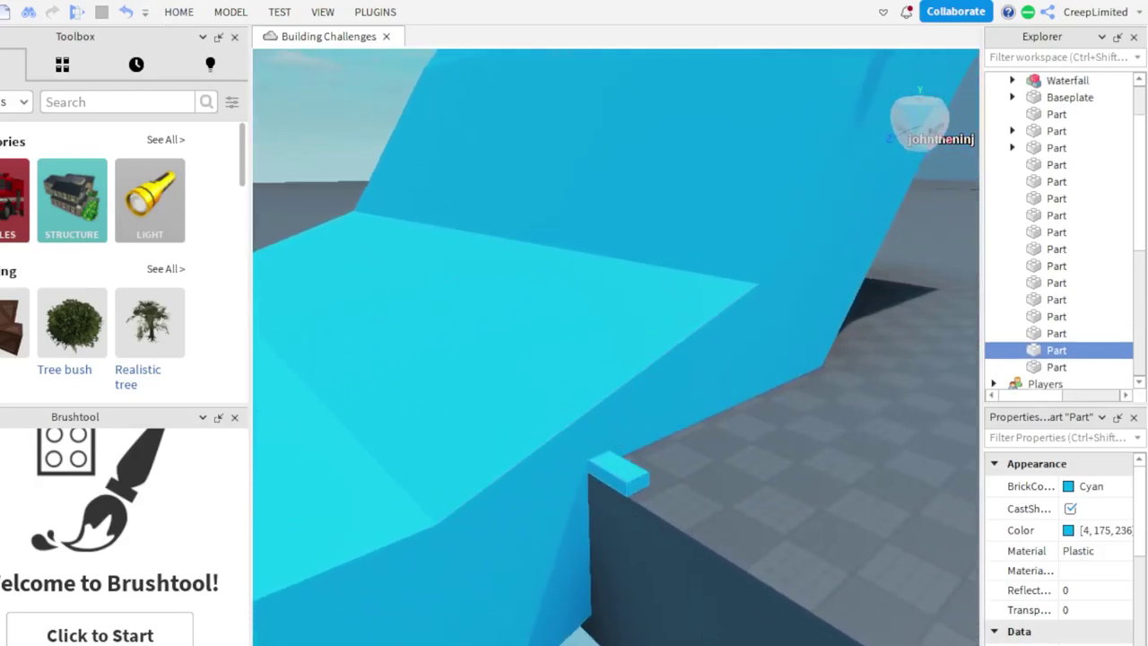
Scale the small block at the baseplate's edge in length, width and height into a large box beside the ramp
{"action": "left_click", "coordinate": [162, 64]}
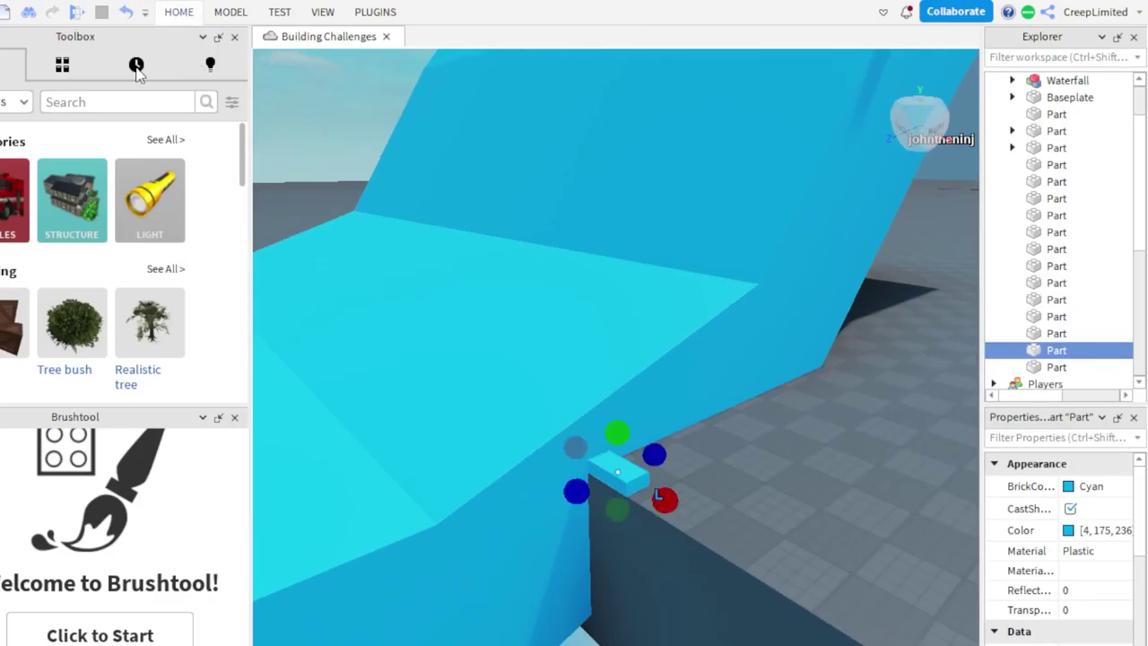
{"action": "left_click", "coordinate": [135, 72]}
{"action": "key", "text": "ctrl+4"}
{"action": "key", "text": "ctrl+3"}
{"action": "key", "text": "d"}
{"action": "left_click_drag", "start_coordinate": [664, 536], "coordinate": [721, 596]}
{"action": "left_click_drag", "start_coordinate": [502, 518], "coordinate": [771, 393]}
{"action": "left_click_drag", "start_coordinate": [636, 418], "coordinate": [636, 265]}
Round the vertical edges of the large cyan box beside the ramp and delete the rounded box
{"action": "key", "text": "a"}
{"action": "right_click_drag", "start_coordinate": [703, 381], "coordinate": [703, 381]}
{"action": "key", "text": "w"}
{"action": "key", "text": "a"}
{"action": "key", "text": "s"}
{"action": "key", "text": "d"}
{"action": "key", "text": "w"}
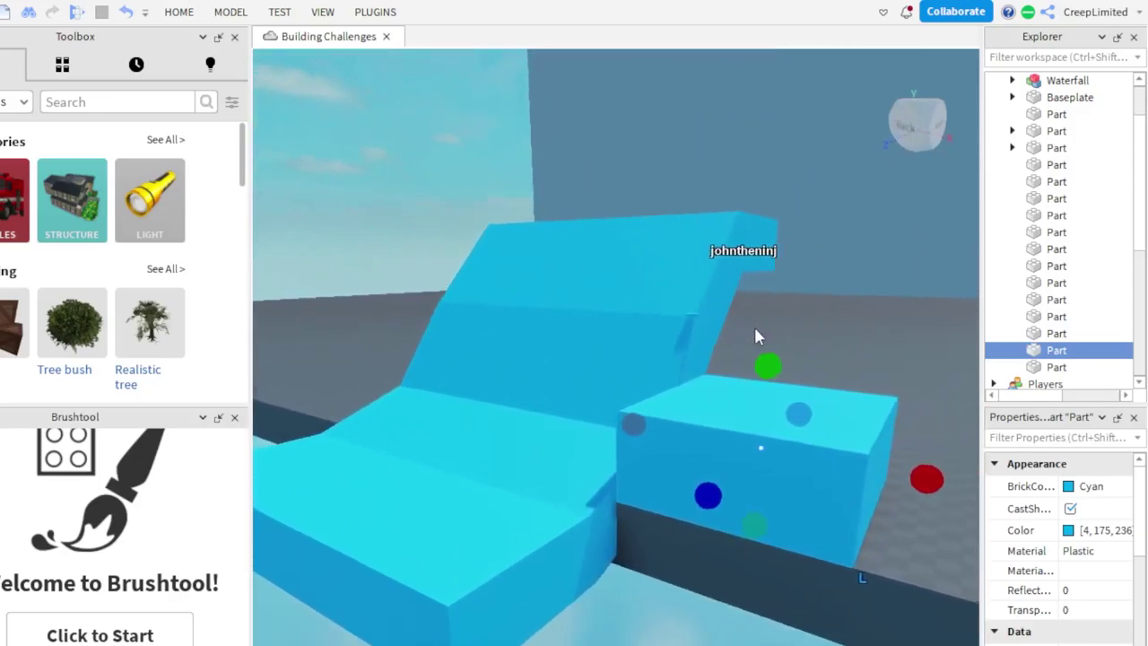
{"action": "scroll", "coordinate": [550, 306], "scroll_direction": "up", "scroll_amount": 1}
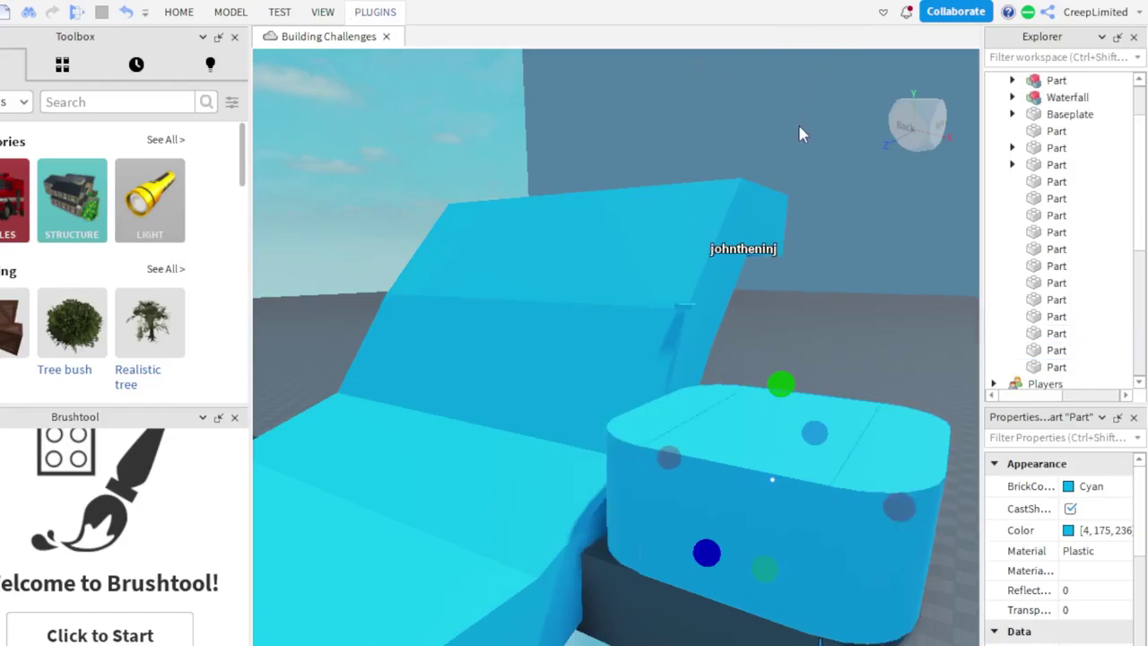
{"action": "key", "text": "Delete"}
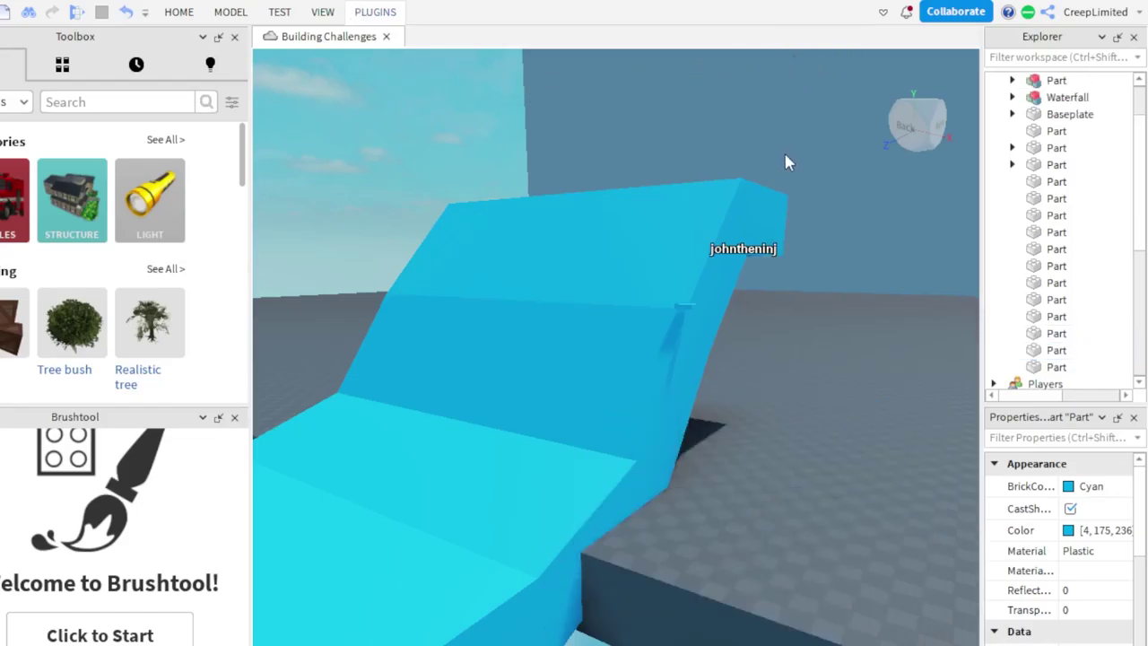
Resize the other cyan part at the baseplate's edge into a large block beside the ramp and round all its edges
{"action": "right_click_drag", "start_coordinate": [722, 529], "coordinate": [822, 200]}
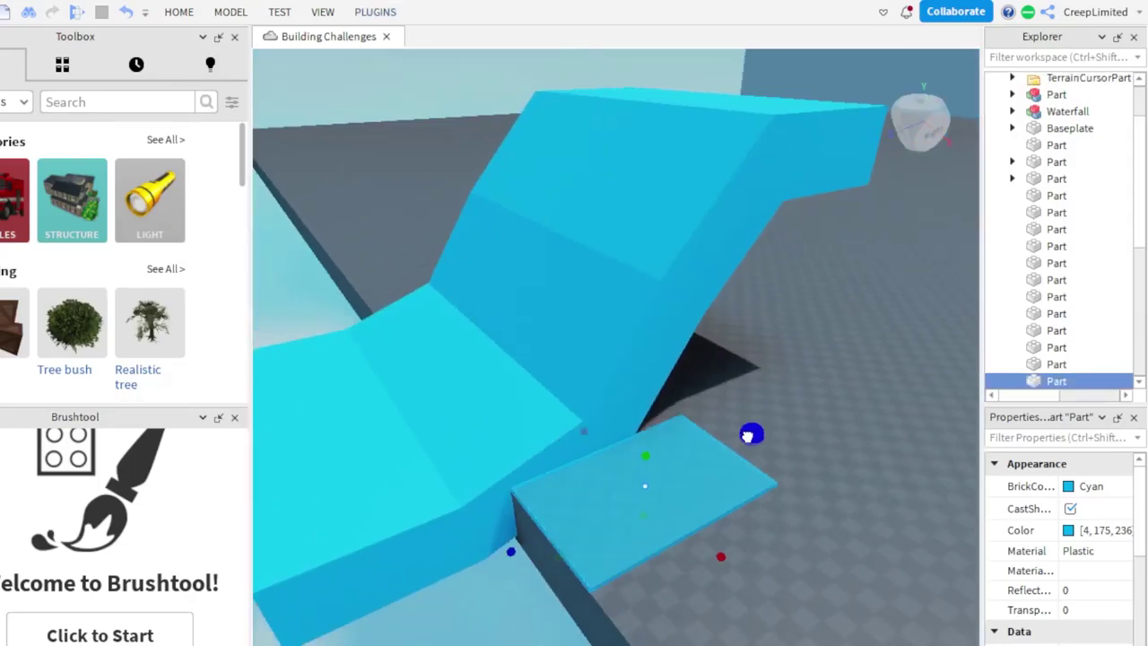
{"action": "left_click_drag", "start_coordinate": [748, 436], "coordinate": [737, 443]}
{"action": "left_click_drag", "start_coordinate": [720, 556], "coordinate": [756, 625]}
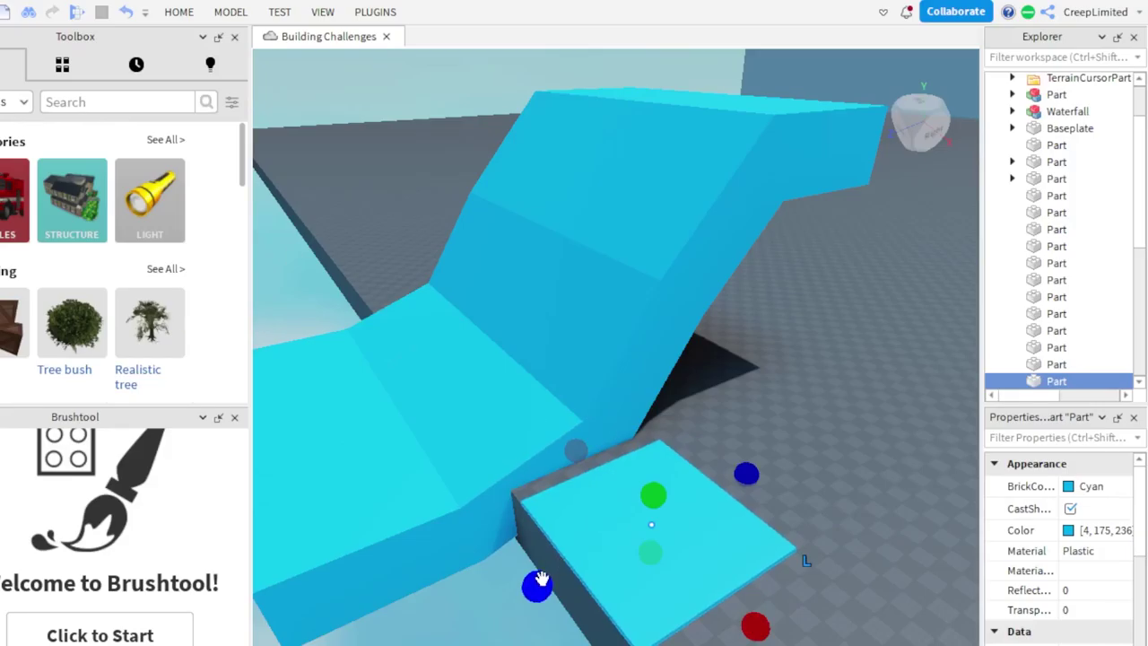
{"action": "left_click_drag", "start_coordinate": [541, 581], "coordinate": [520, 592]}
{"action": "left_click_drag", "start_coordinate": [652, 492], "coordinate": [652, 387]}
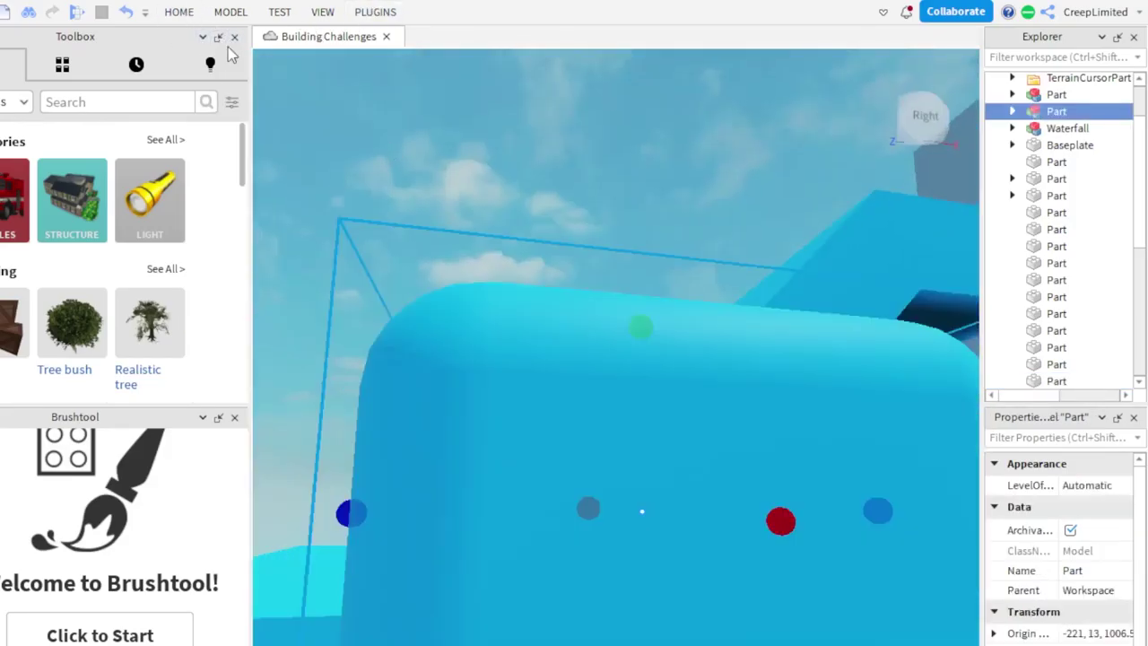
Close the Toolbox, fit the rounded block against the ramp's side and colour it brown
{"action": "left_click", "coordinate": [234, 38]}
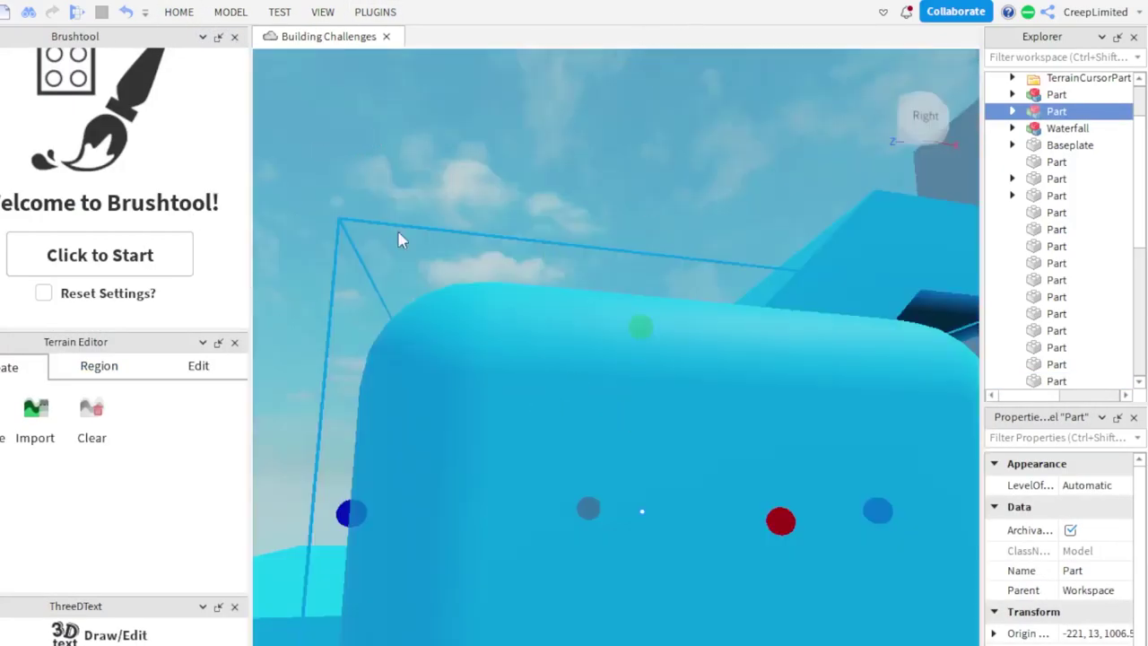
{"action": "right_click_drag", "start_coordinate": [401, 239], "coordinate": [653, 468]}
{"action": "left_click_drag", "start_coordinate": [652, 469], "coordinate": [574, 439]}
{"action": "right_click_drag", "start_coordinate": [574, 439], "coordinate": [538, 358]}
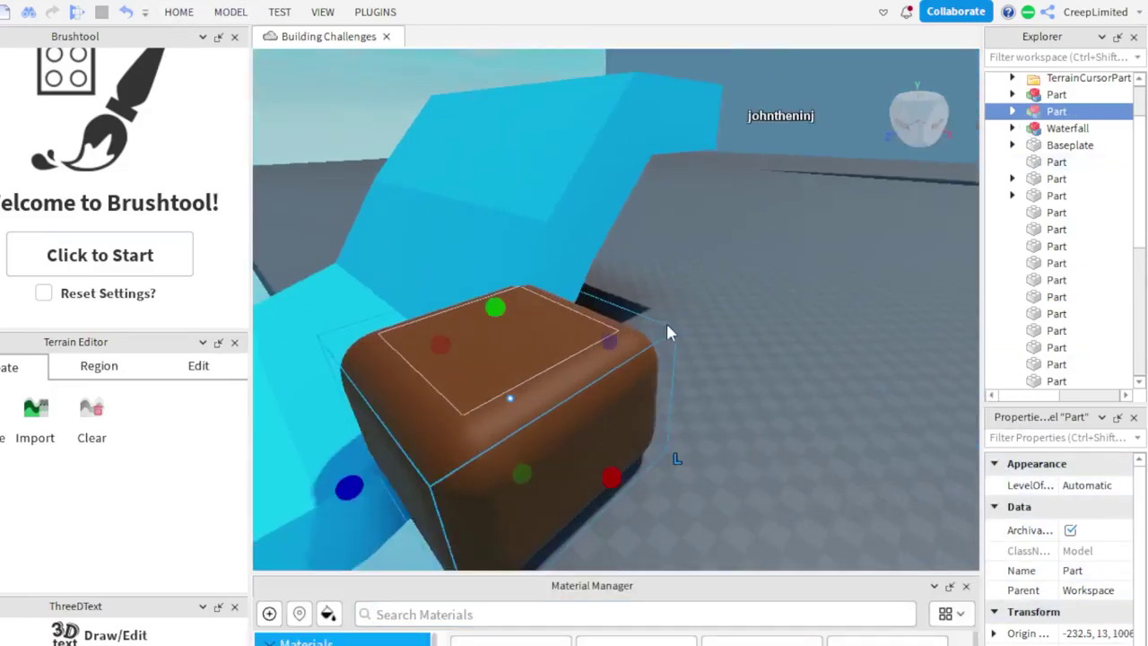
Add a thinner, slightly wider rounded slab on top of the brown block and colour it bright green
{"action": "right_click_drag", "start_coordinate": [672, 329], "coordinate": [576, 333]}
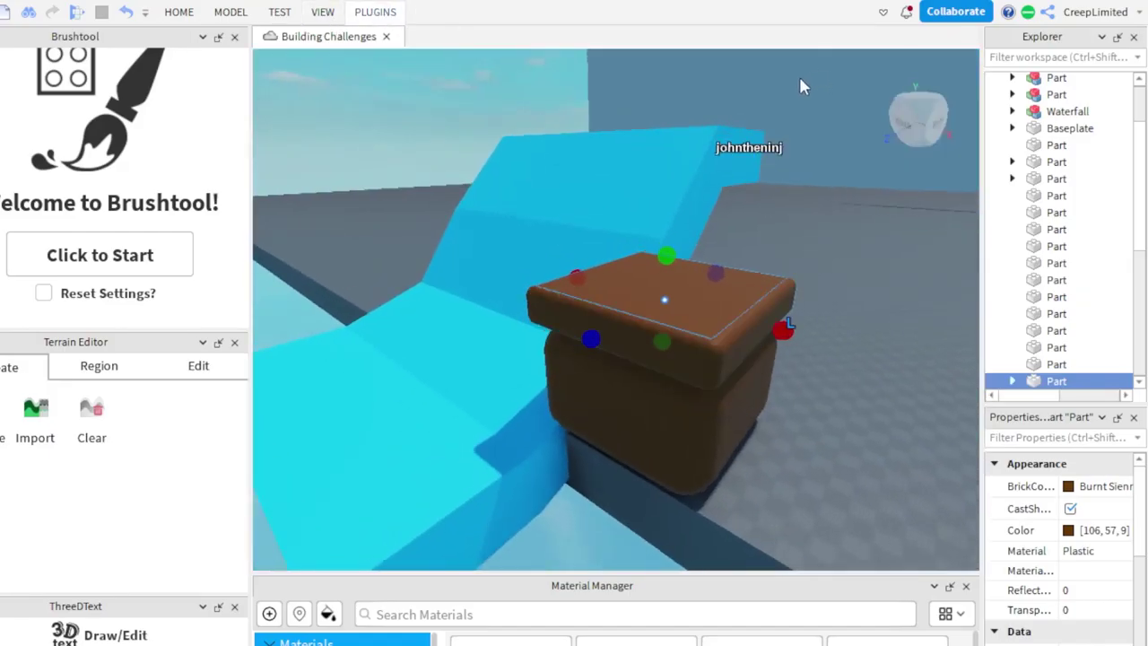
{"action": "left_click", "coordinate": [179, 12]}
{"action": "left_click", "coordinate": [571, 269]}
{"action": "right_click_drag", "start_coordinate": [571, 167], "coordinate": [527, 84]}
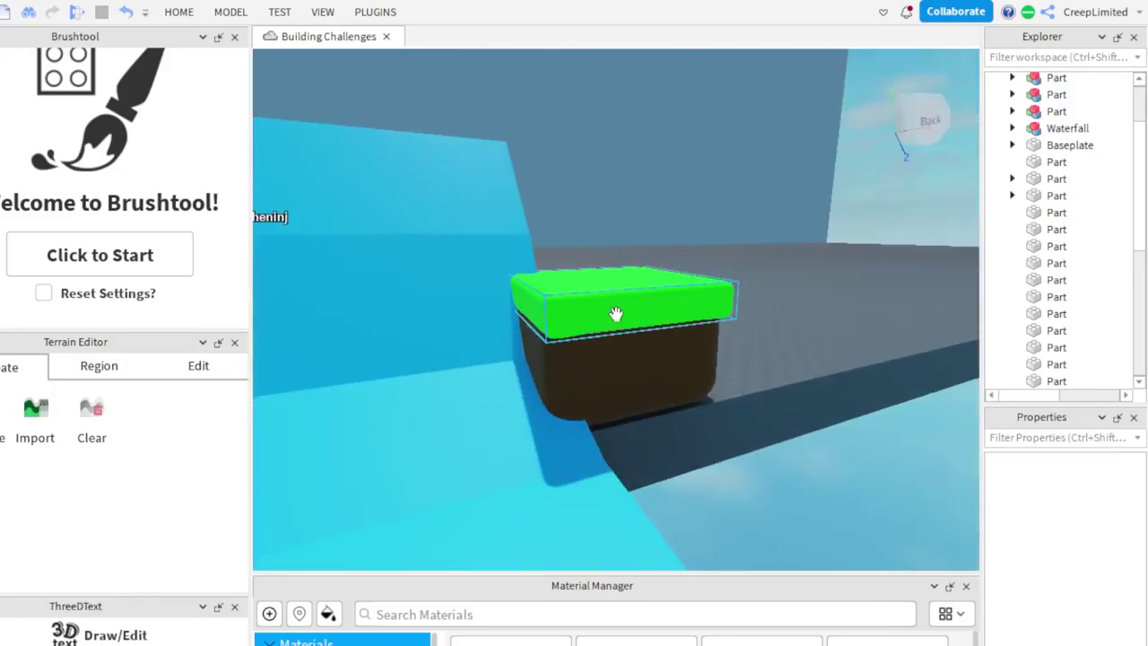
Group the green slab with the brown block and rename the group with a name starting "the thing people c" and ending "not ouch"
{"action": "left_click", "coordinate": [615, 314]}
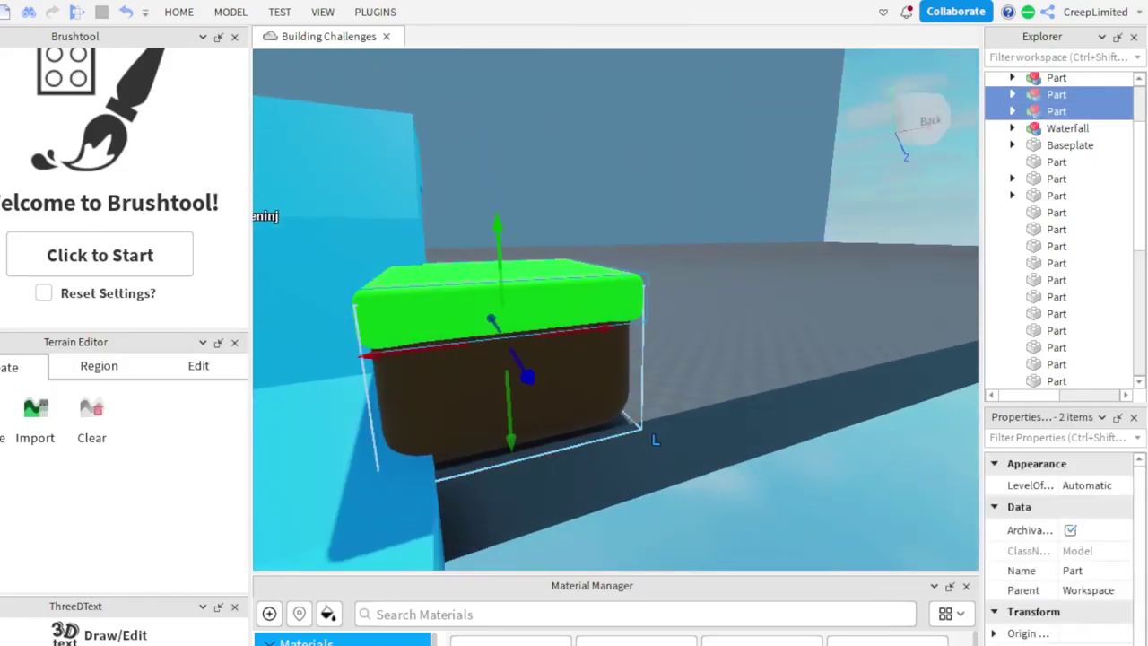
{"action": "key", "text": "ctrl+g"}
{"action": "type", "text": "ouch"}
{"action": "key", "text": "Return"}
Duplicate the grass block group and place the copy behind the original as a higher step beside the ramp
{"action": "right_click_drag", "start_coordinate": [619, 359], "coordinate": [765, 290]}
{"action": "key", "text": "ctrl+d"}
{"action": "left_click_drag", "start_coordinate": [618, 193], "coordinate": [772, 184]}
{"action": "left_click_drag", "start_coordinate": [701, 255], "coordinate": [696, 432]}
{"action": "right_click_drag", "start_coordinate": [696, 432], "coordinate": [587, 238]}
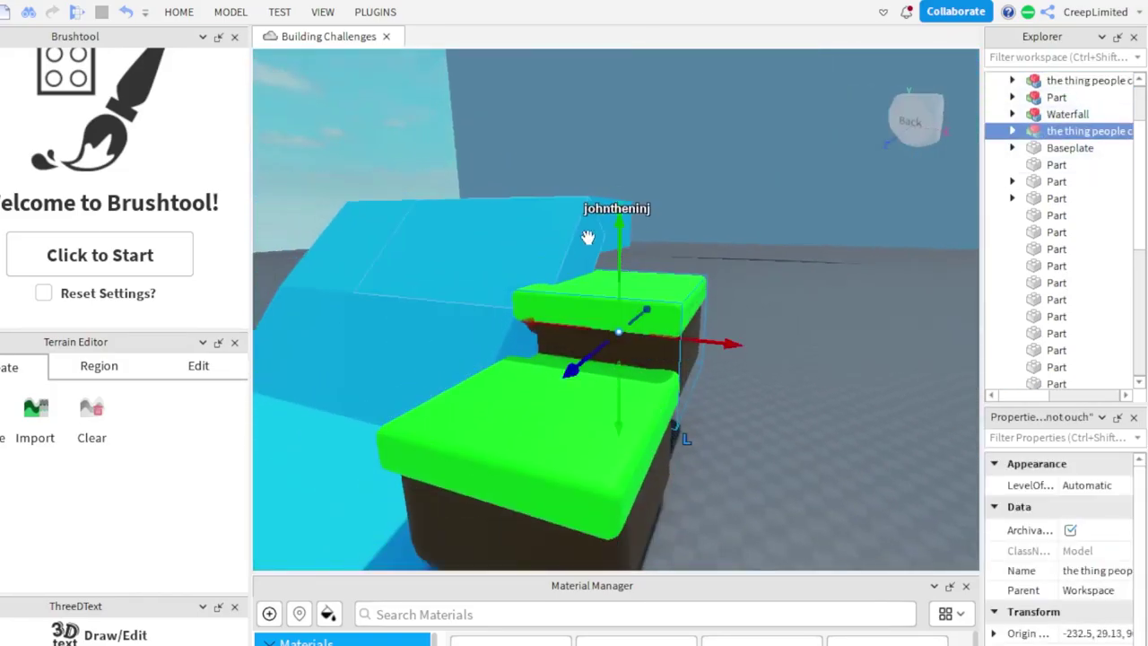
Duplicate the raised grass block and shift the copy sideways so it overlaps the ramp
{"action": "key", "text": "ctrl+d"}
{"action": "left_click_drag", "start_coordinate": [619, 224], "coordinate": [612, 63]}
{"action": "right_click_drag", "start_coordinate": [612, 198], "coordinate": [676, 231]}
{"action": "left_click_drag", "start_coordinate": [676, 231], "coordinate": [673, 296]}
{"action": "mouse_move", "coordinate": [744, 309]}
{"action": "left_mouse_down"}
{"action": "mouse_move", "coordinate": [704, 295]}
{"action": "mouse_move", "coordinate": [725, 303]}
{"action": "left_mouse_up"}
{"action": "right_click_drag", "start_coordinate": [717, 296], "coordinate": [653, 158]}
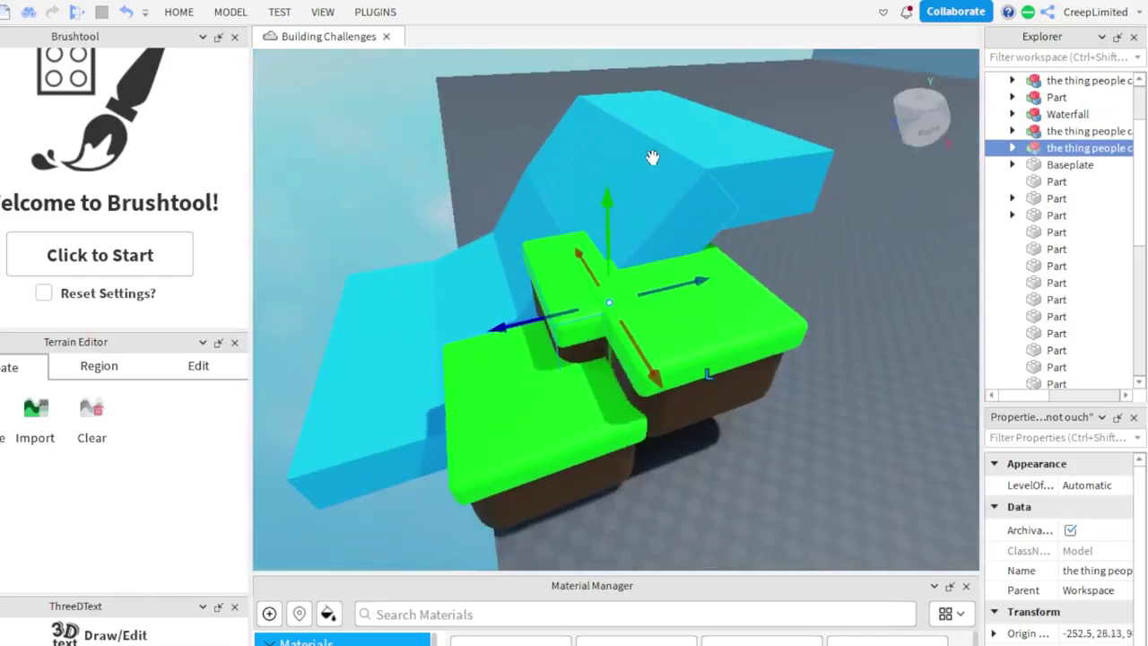
Duplicate the grass block overlapping the ramp, then raise the copy and reposition it as a further step
{"action": "key", "text": "ctrl+d"}
{"action": "left_click_drag", "start_coordinate": [610, 197], "coordinate": [617, 90]}
{"action": "right_click_drag", "start_coordinate": [618, 116], "coordinate": [668, 210]}
{"action": "left_click_drag", "start_coordinate": [672, 215], "coordinate": [618, 260]}
{"action": "left_click_drag", "start_coordinate": [640, 216], "coordinate": [637, 170]}
{"action": "right_click_drag", "start_coordinate": [638, 169], "coordinate": [619, 262]}
Duplicate the newest grass block and lift the copy above the other blocks
{"action": "key", "text": "ctrl+d"}
{"action": "left_click_drag", "start_coordinate": [544, 241], "coordinate": [545, 135]}
{"action": "right_click_drag", "start_coordinate": [573, 179], "coordinate": [633, 278]}
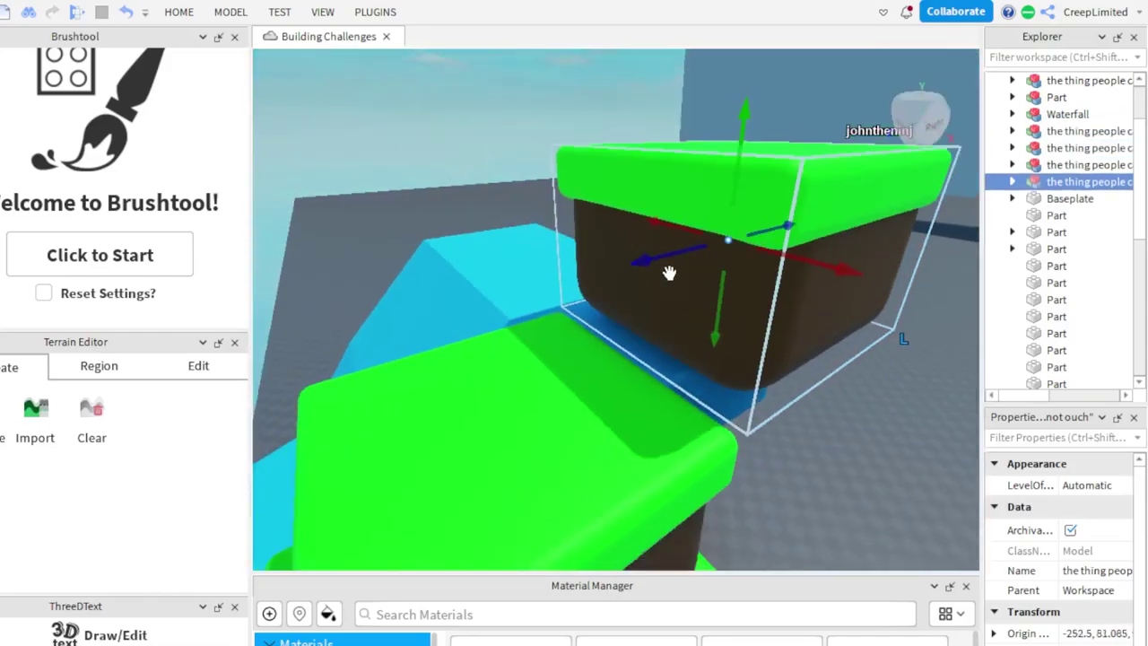